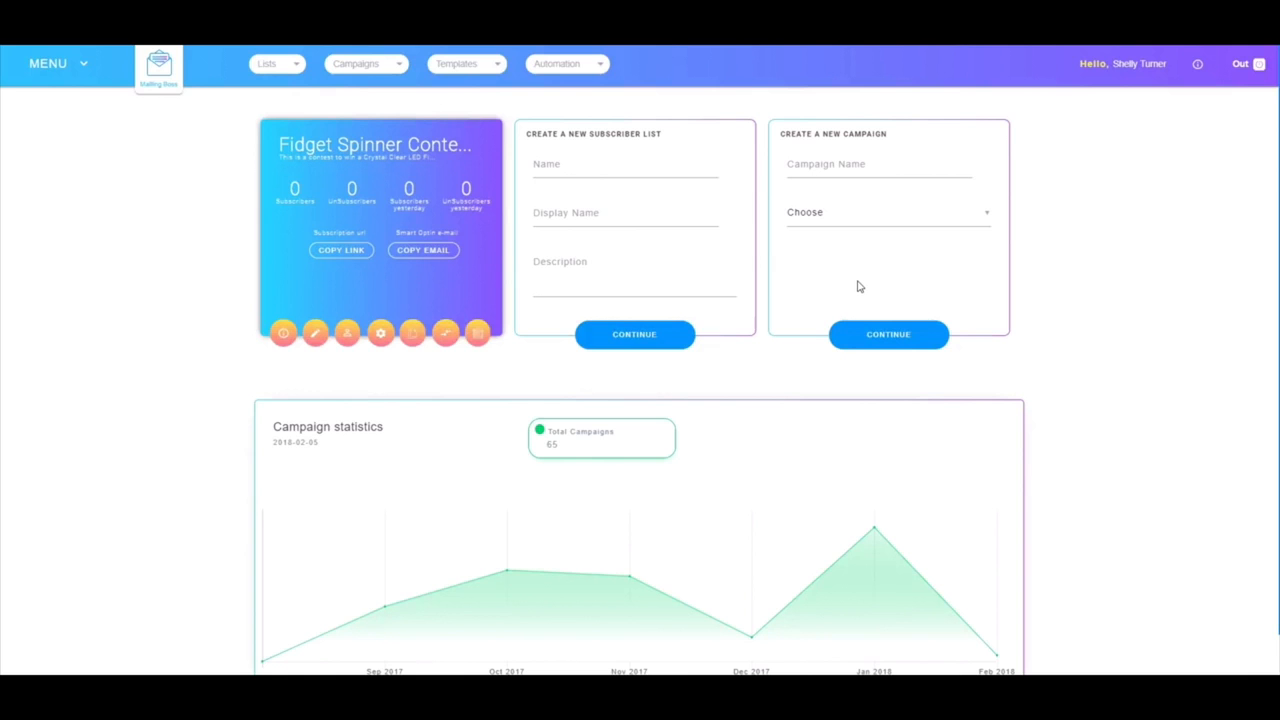
Tour the navigation menu, the list, campaign, template and automation menus, and account usage
{"action": "left_click", "coordinate": [52, 66]}
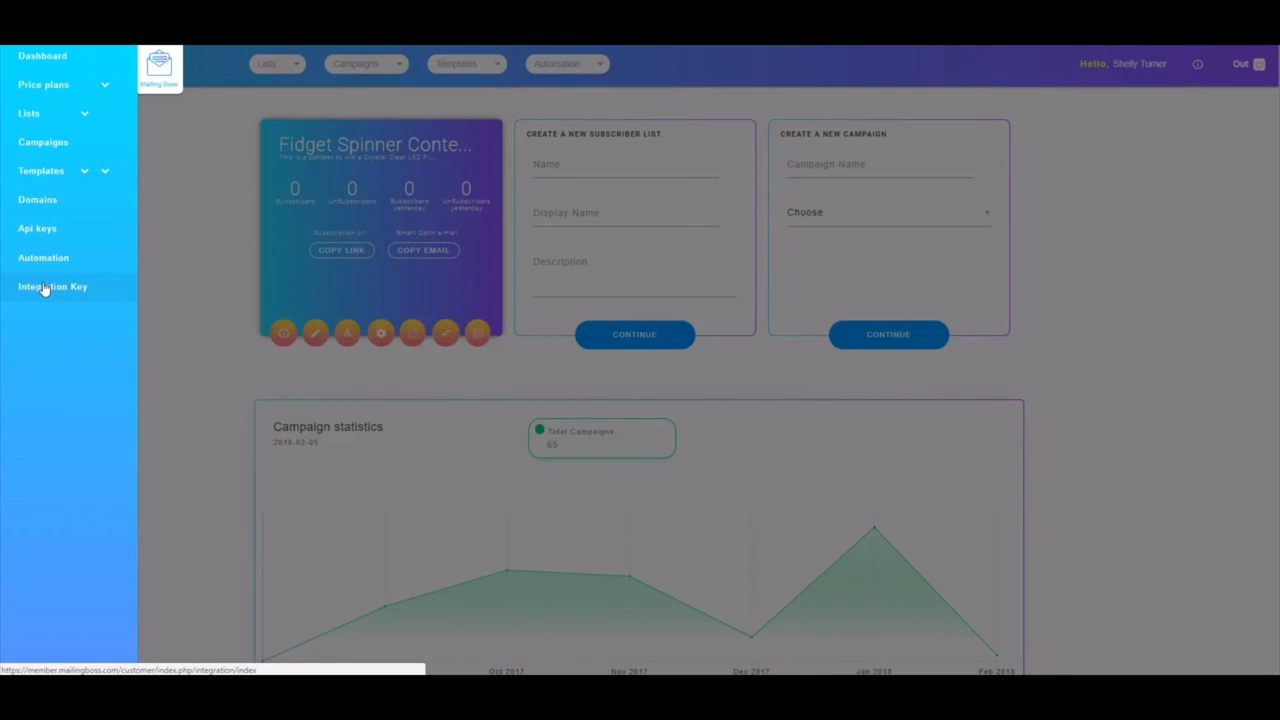
{"action": "left_click", "coordinate": [174, 371]}
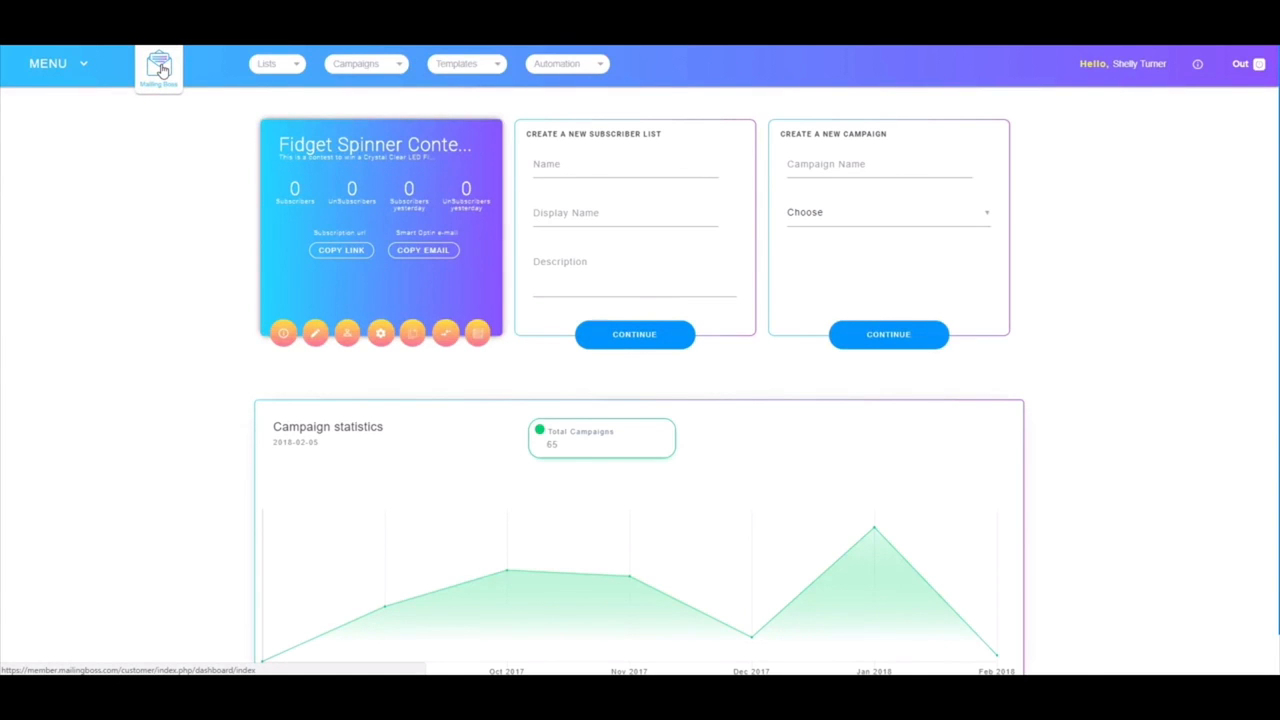
{"action": "left_click", "coordinate": [163, 68]}
{"action": "left_click", "coordinate": [286, 66]}
{"action": "left_click", "coordinate": [393, 66]}
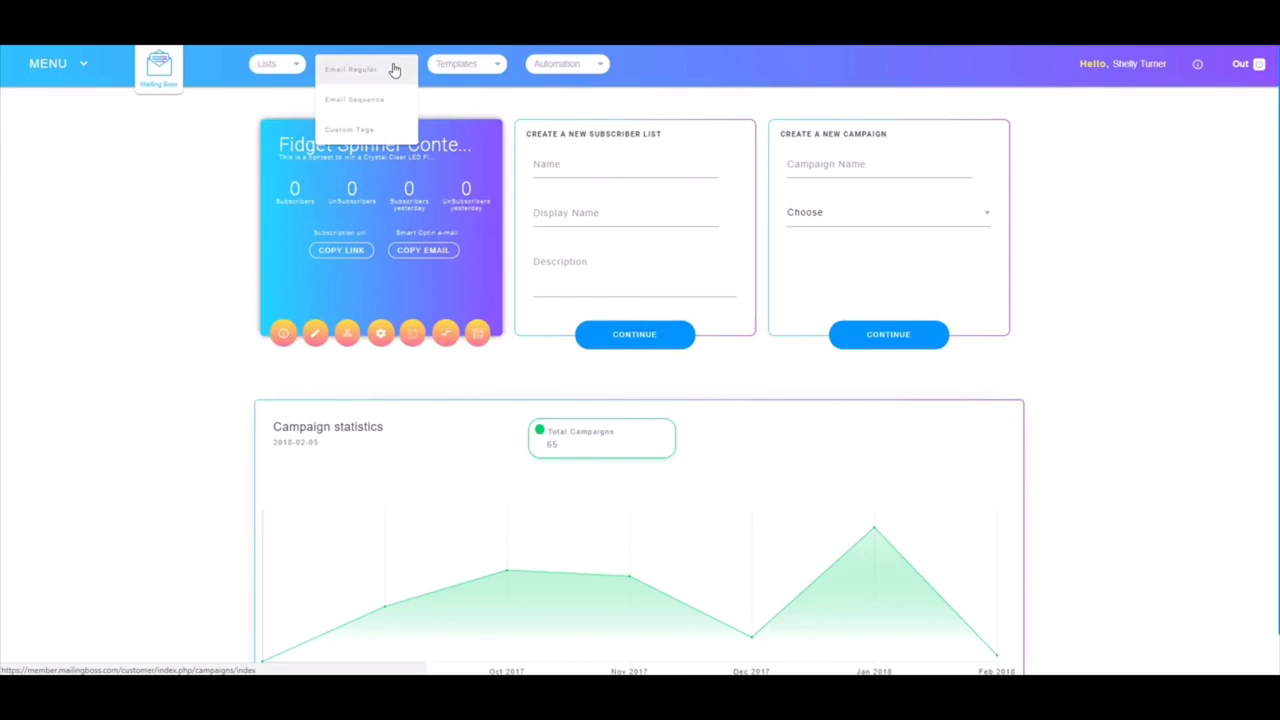
{"action": "left_click", "coordinate": [370, 136]}
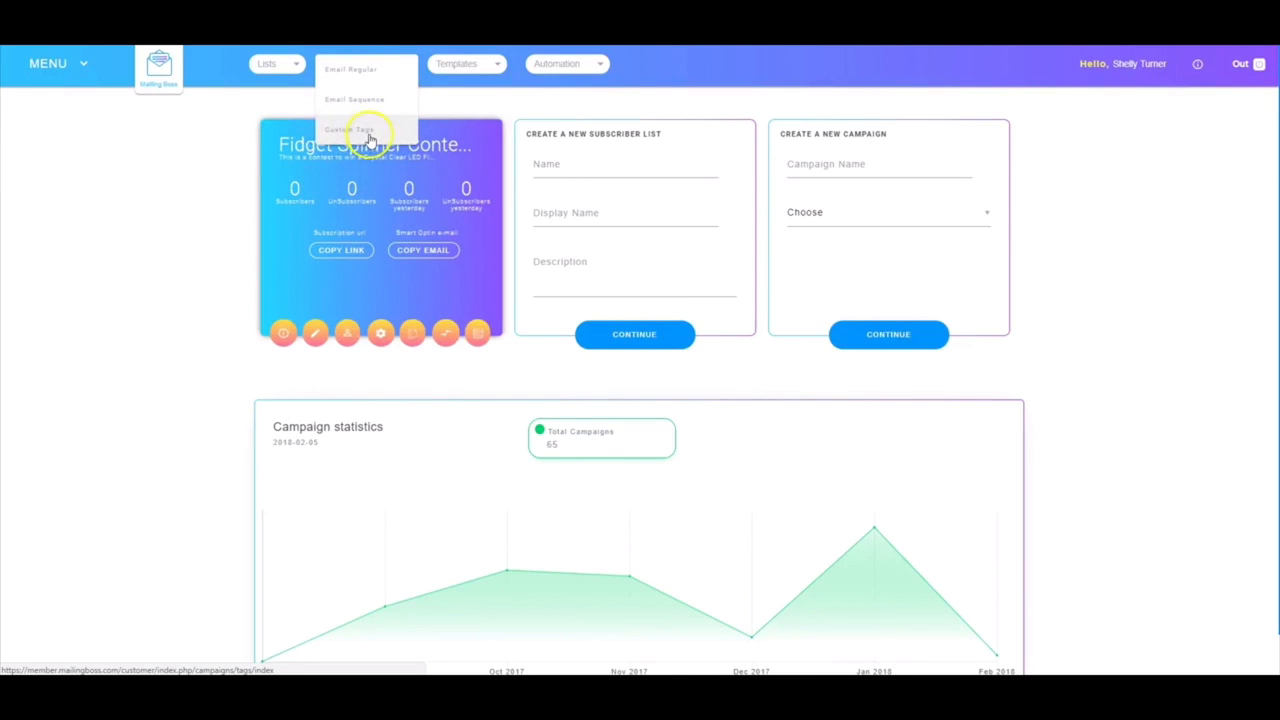
{"action": "left_click", "coordinate": [487, 65]}
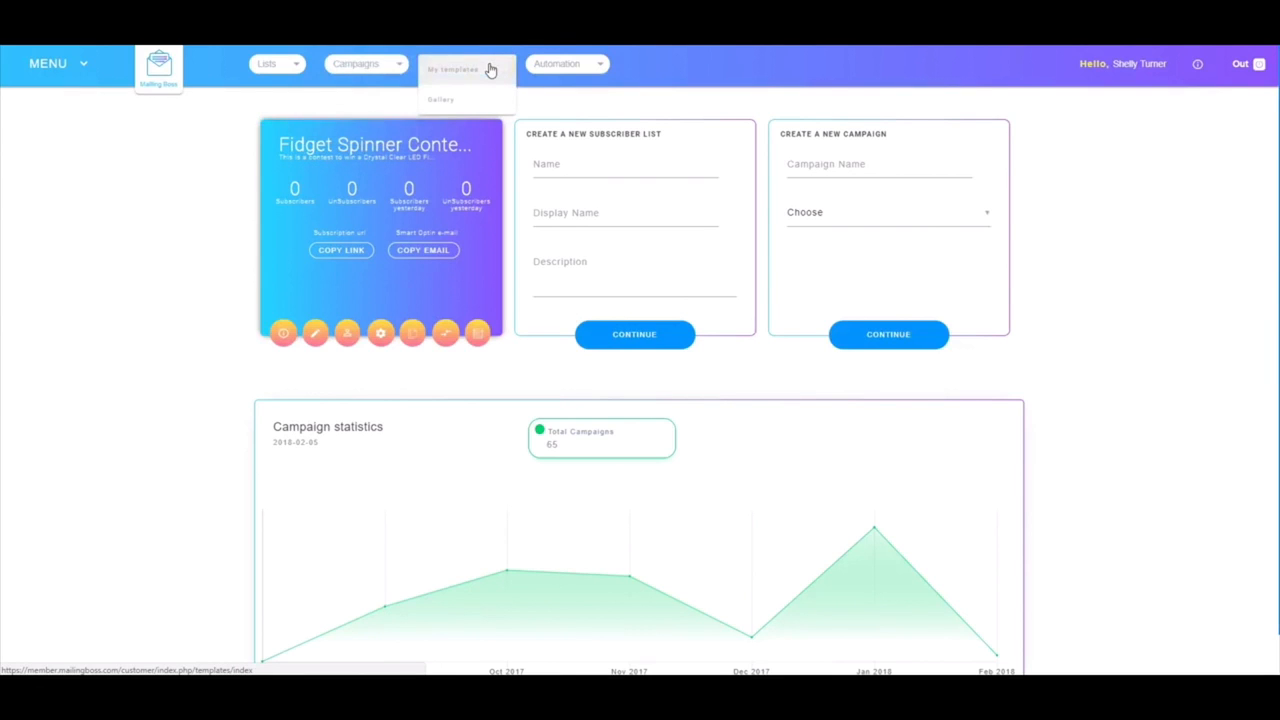
{"action": "left_click", "coordinate": [603, 63]}
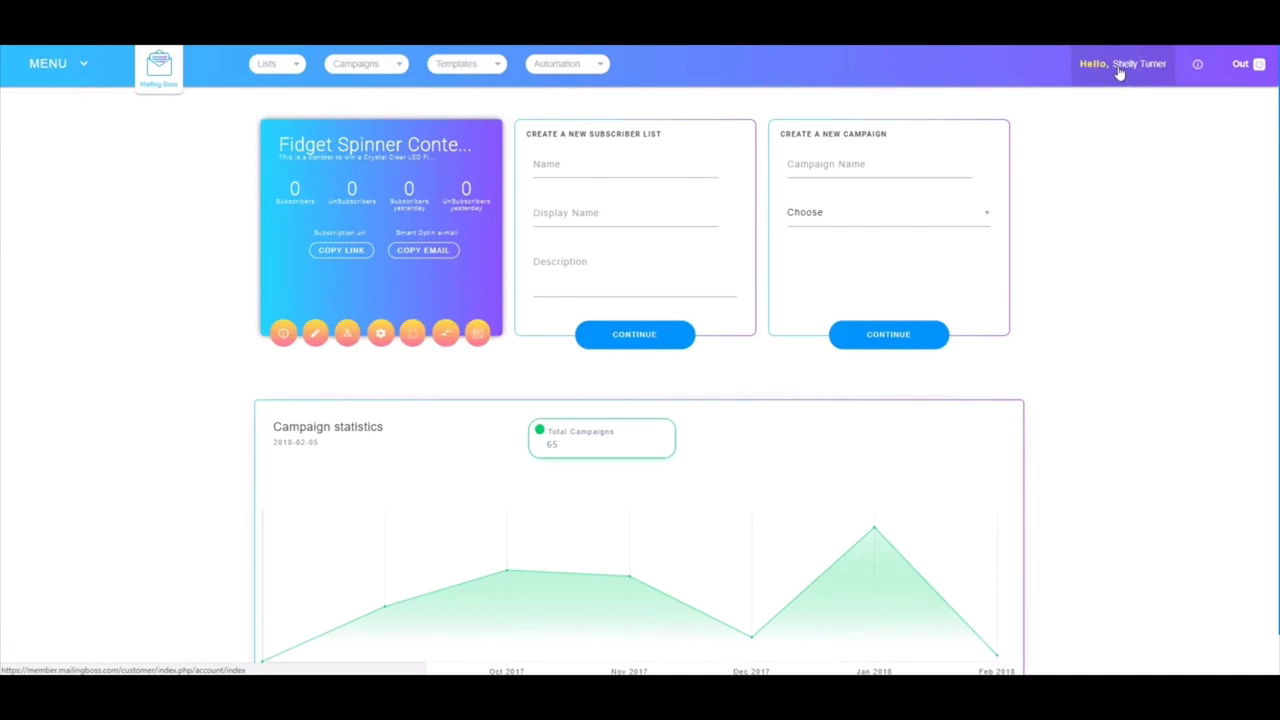
{"action": "left_click", "coordinate": [1197, 64]}
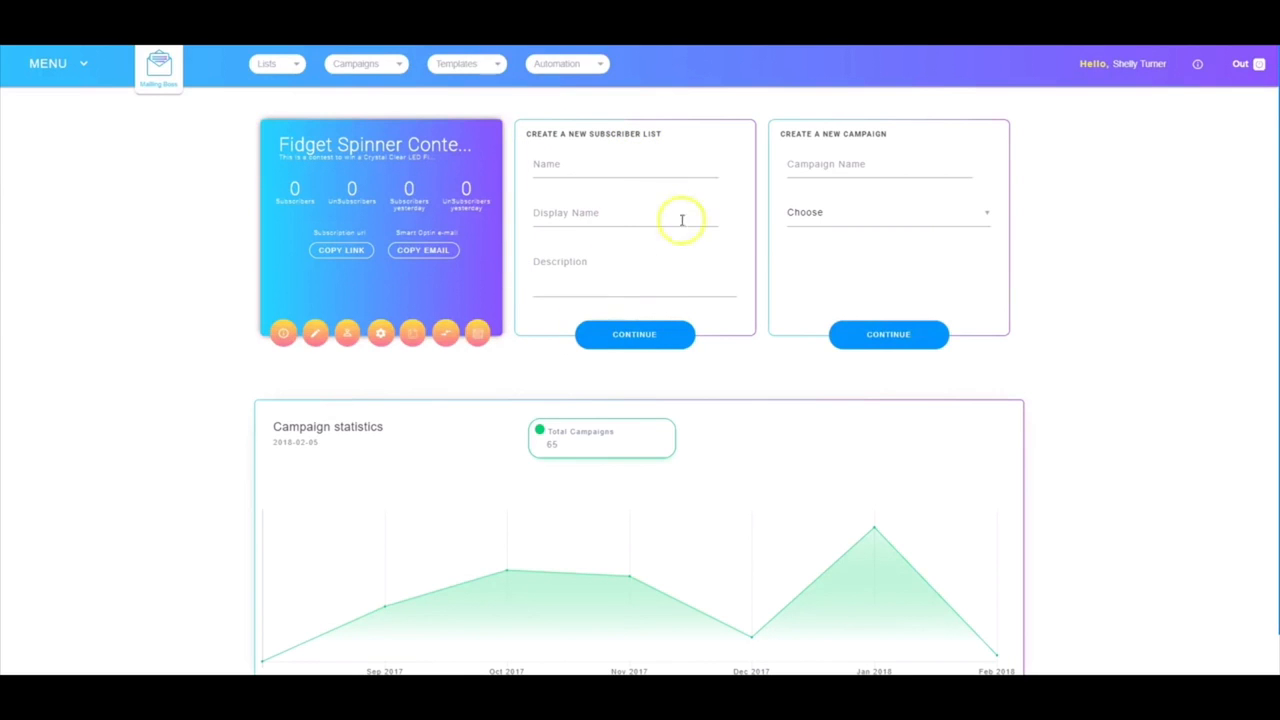
Enter 'New MB List' as the list's name, display name and description, then continue
{"action": "left_click", "coordinate": [565, 165]}
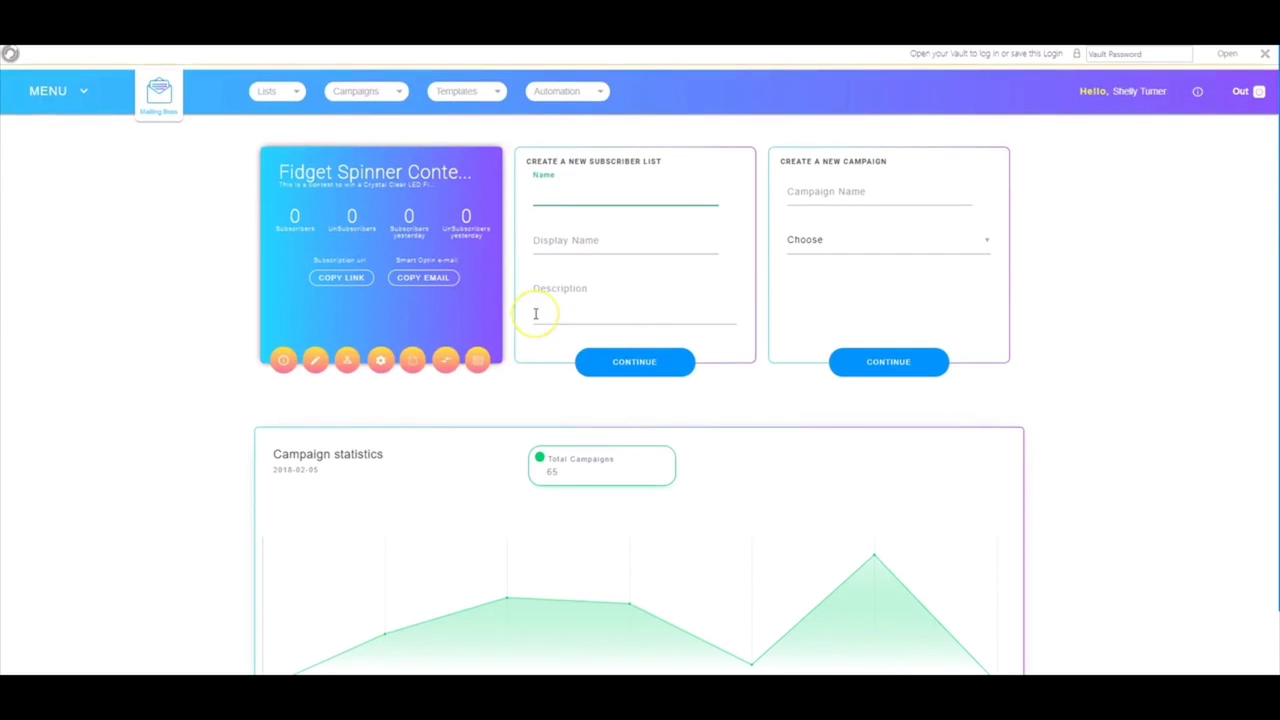
{"action": "type", "text": "New MB List"}
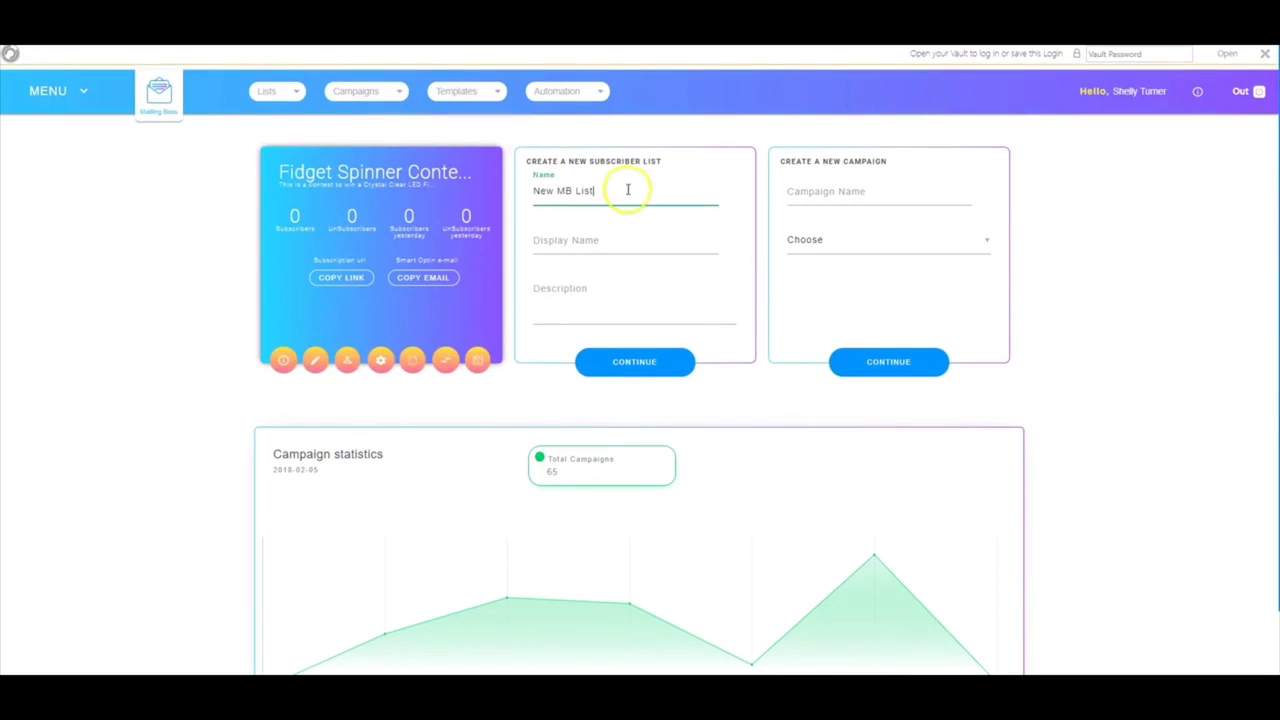
{"action": "left_click_drag", "start_coordinate": [620, 190], "coordinate": [523, 192]}
{"action": "key", "text": "ctrl+c"}
{"action": "left_click", "coordinate": [620, 246]}
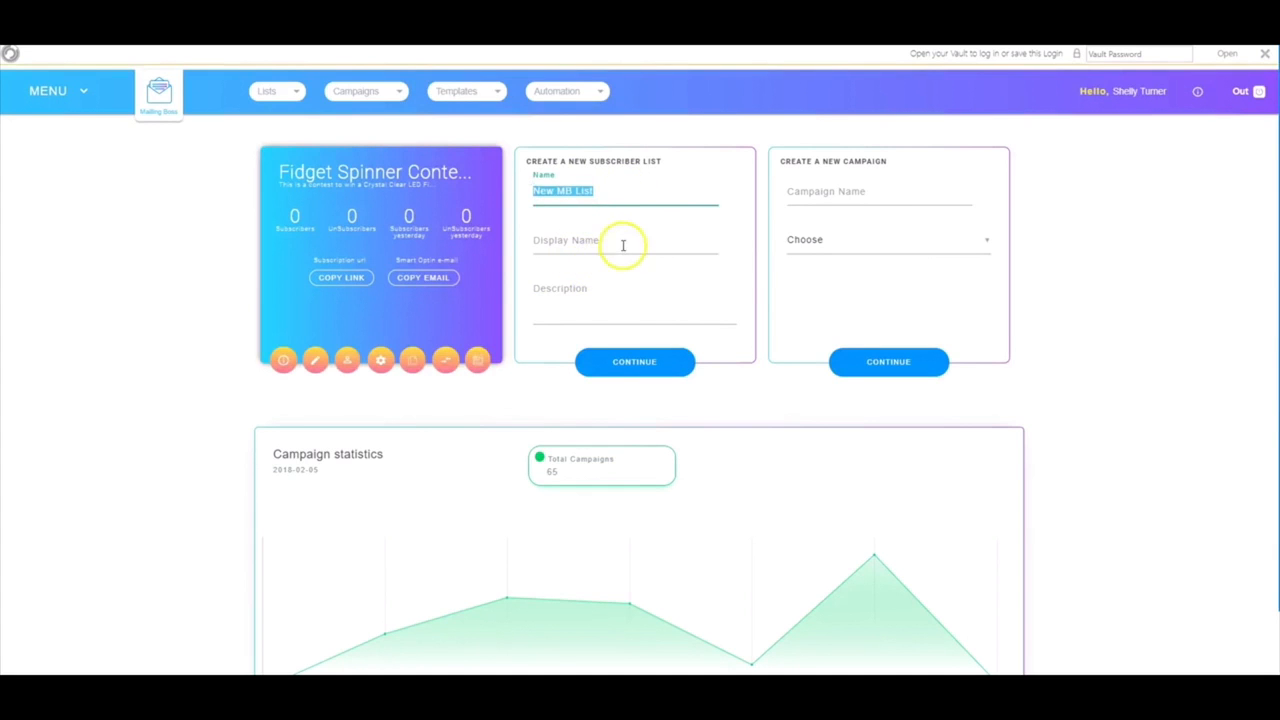
{"action": "key", "text": "ctrl+v"}
{"action": "left_click", "coordinate": [557, 328]}
{"action": "key", "text": "ctrl+v"}
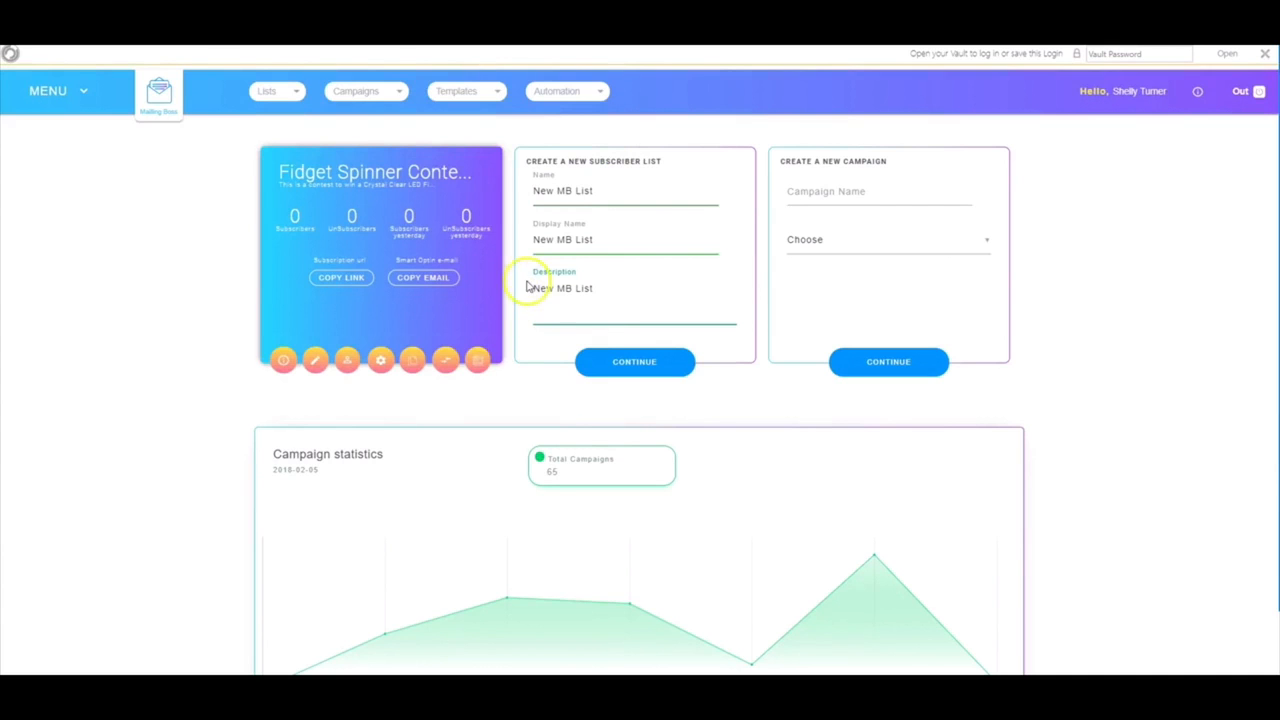
{"action": "left_click", "coordinate": [630, 362]}
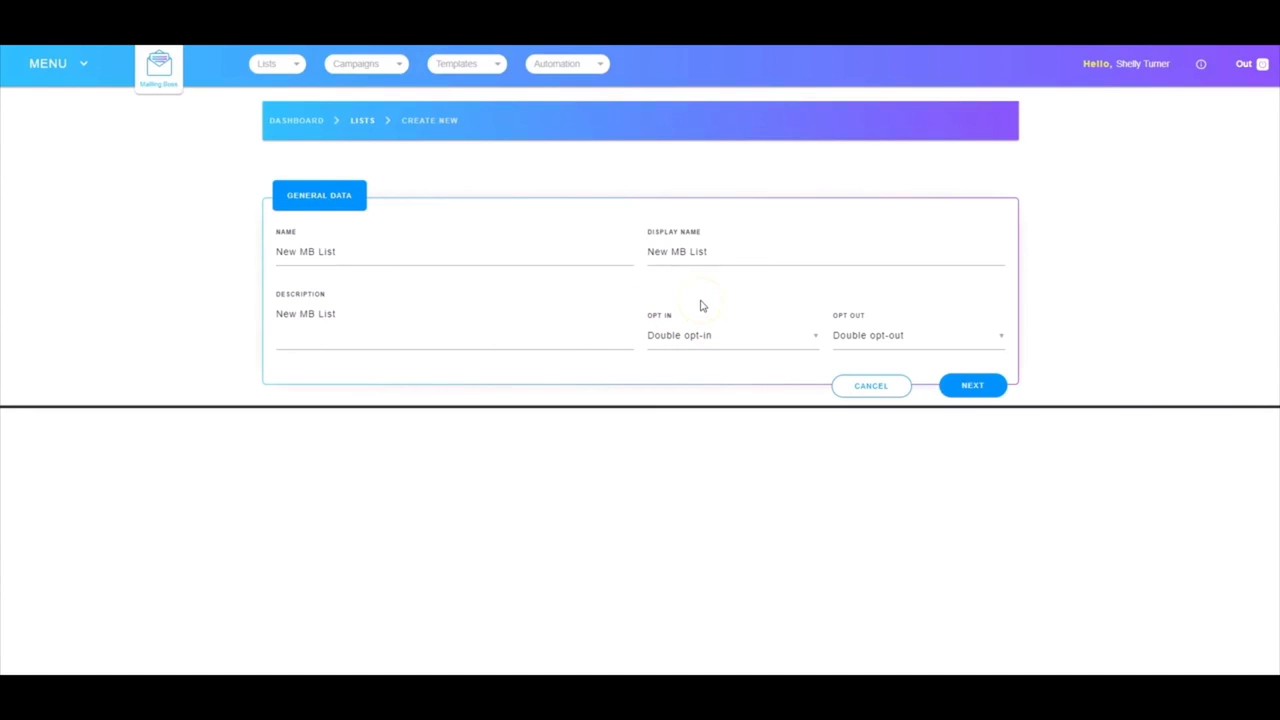
Keep double opt-in and double opt-out for New MB List and save its general data
{"action": "left_click", "coordinate": [691, 337]}
{"action": "left_click", "coordinate": [691, 337]}
{"action": "left_click", "coordinate": [880, 337]}
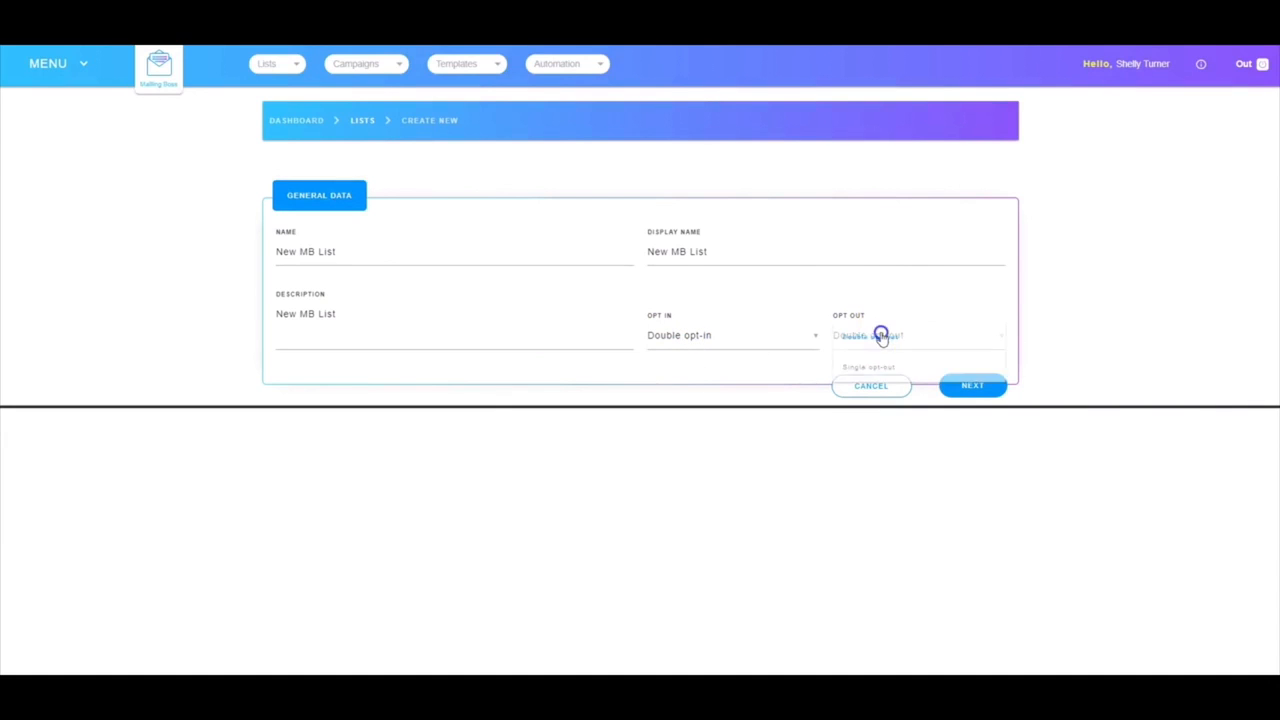
{"action": "left_click", "coordinate": [865, 335]}
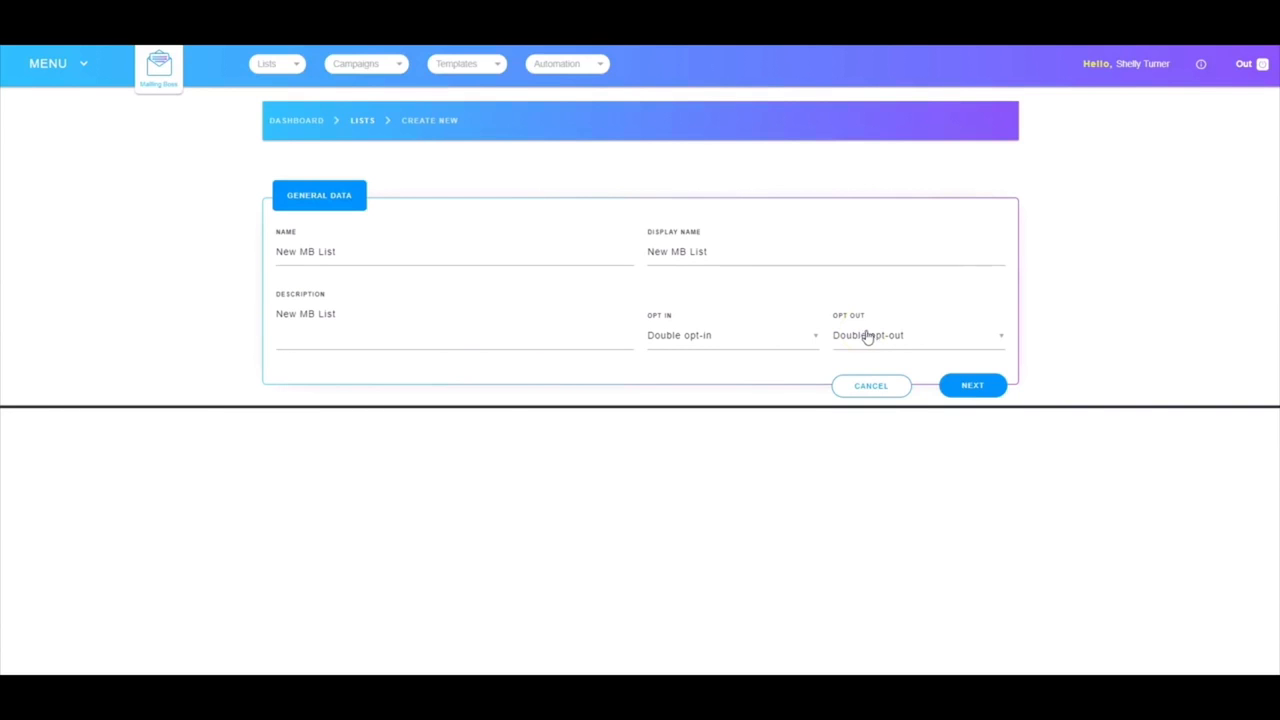
{"action": "left_click", "coordinate": [972, 386]}
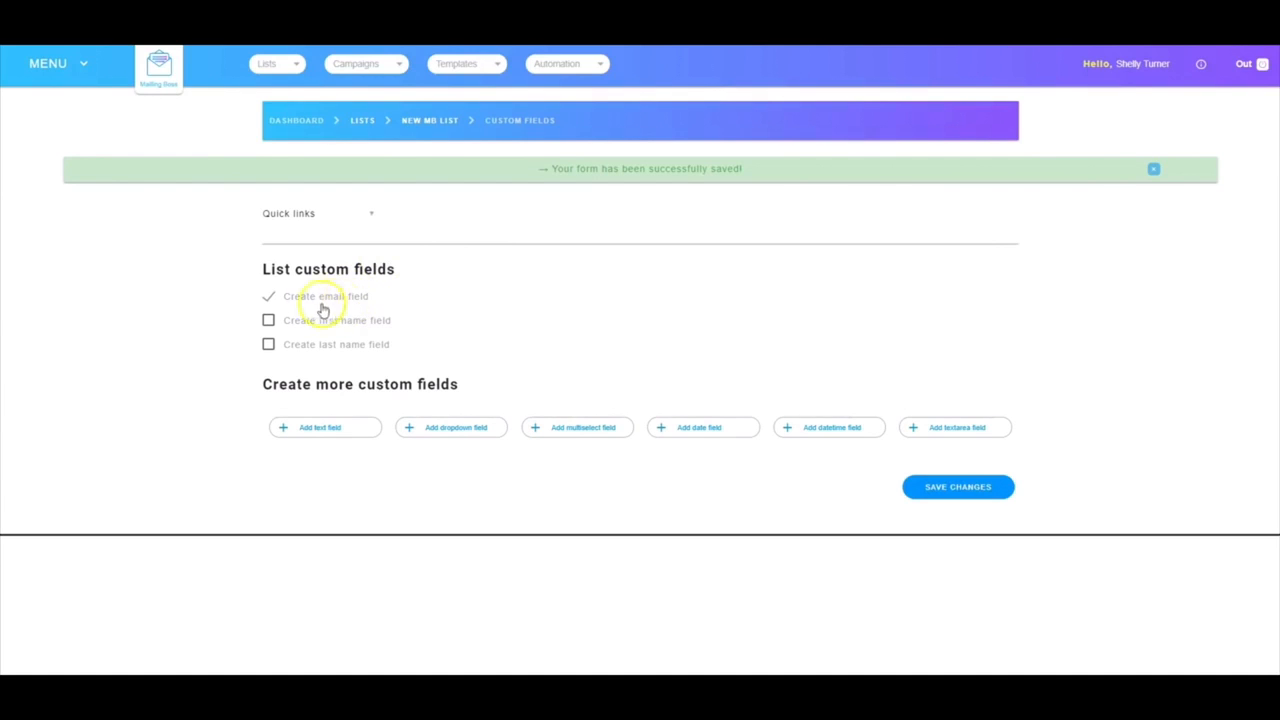
Add a first name field to New MB List and save the custom fields
{"action": "left_click", "coordinate": [269, 322]}
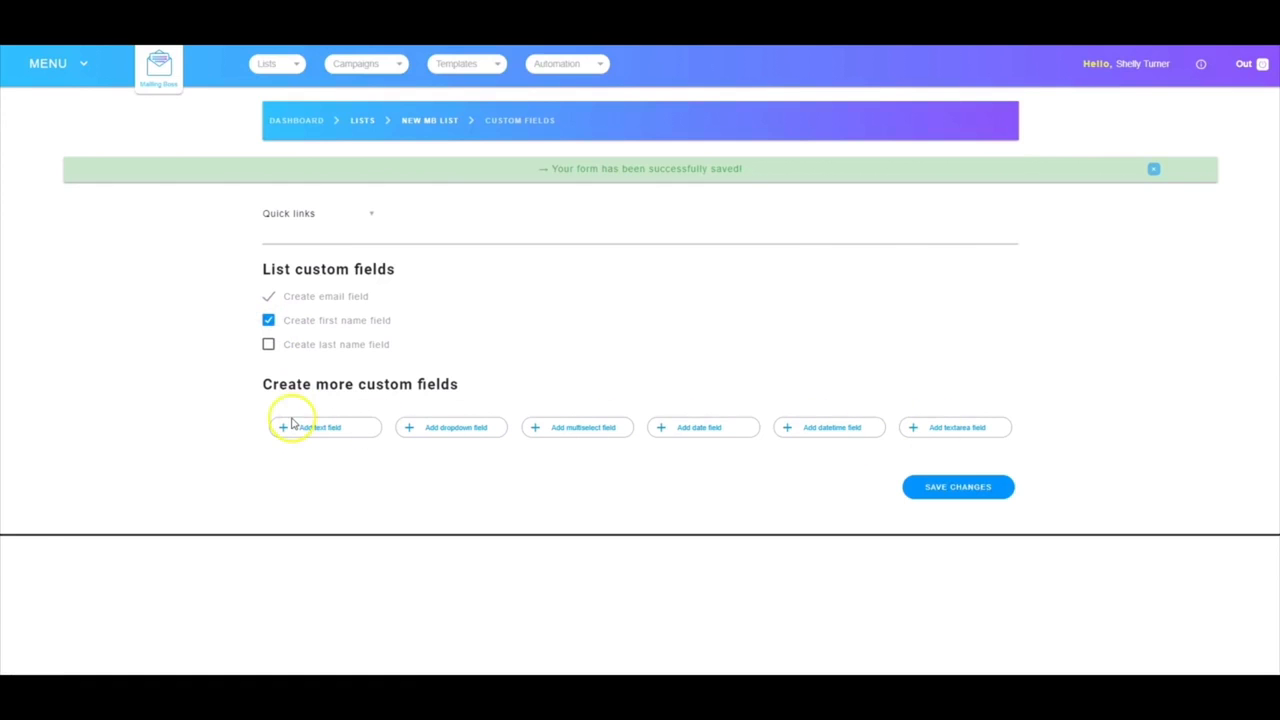
{"action": "left_click", "coordinate": [956, 489]}
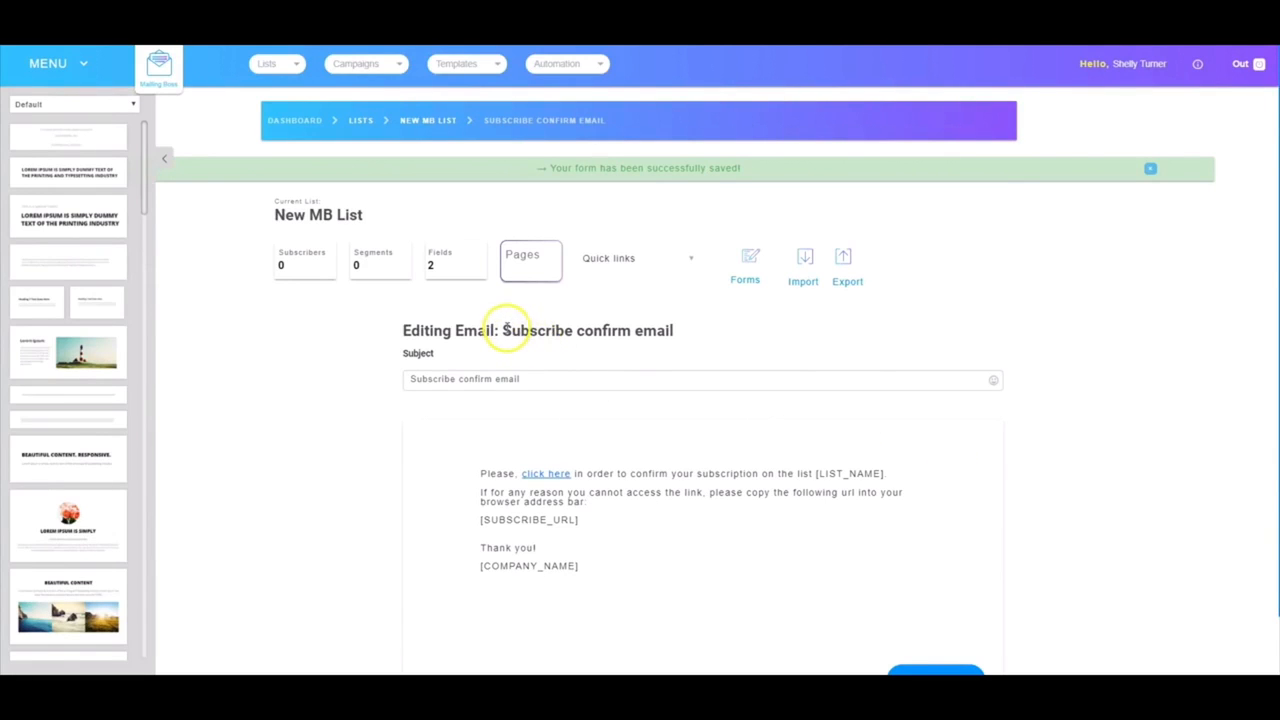
Save the subscribe confirmation, pending subscribe, unsubscribe confirmation and Welcome emails with default text
{"action": "scroll", "coordinate": [898, 597], "scroll_direction": "down", "scroll_amount": 1}
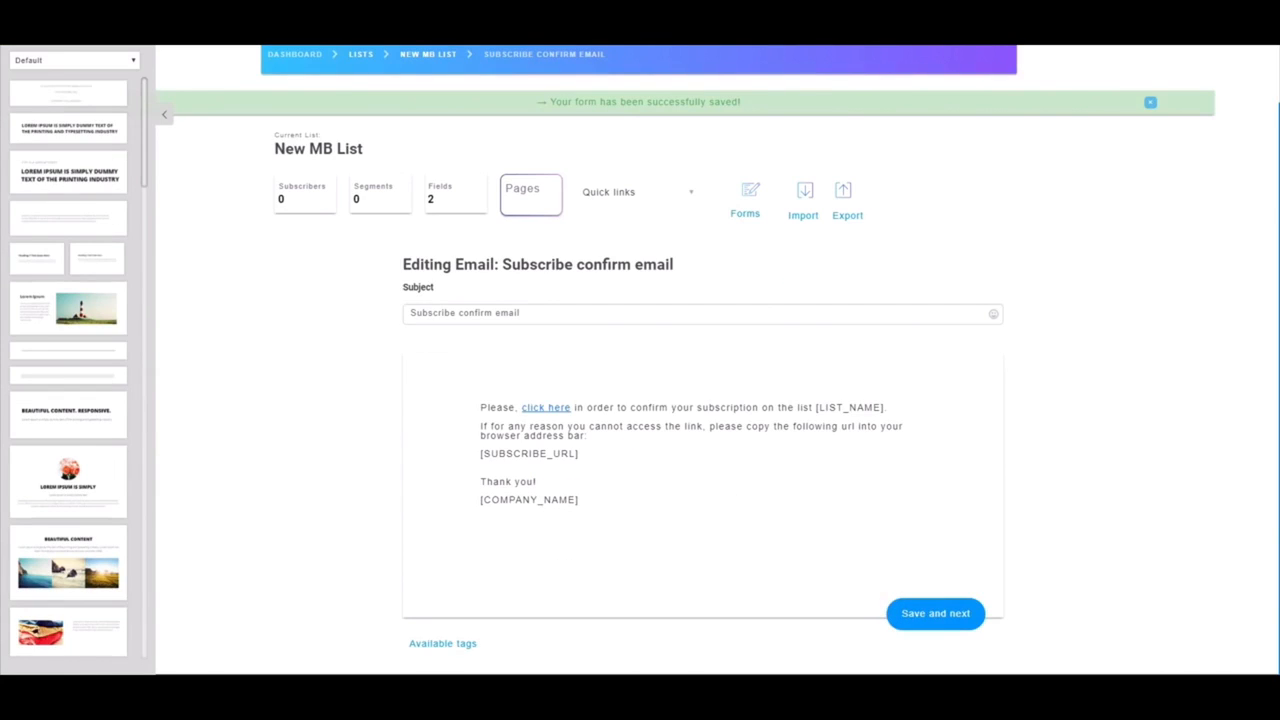
{"action": "left_click", "coordinate": [937, 614]}
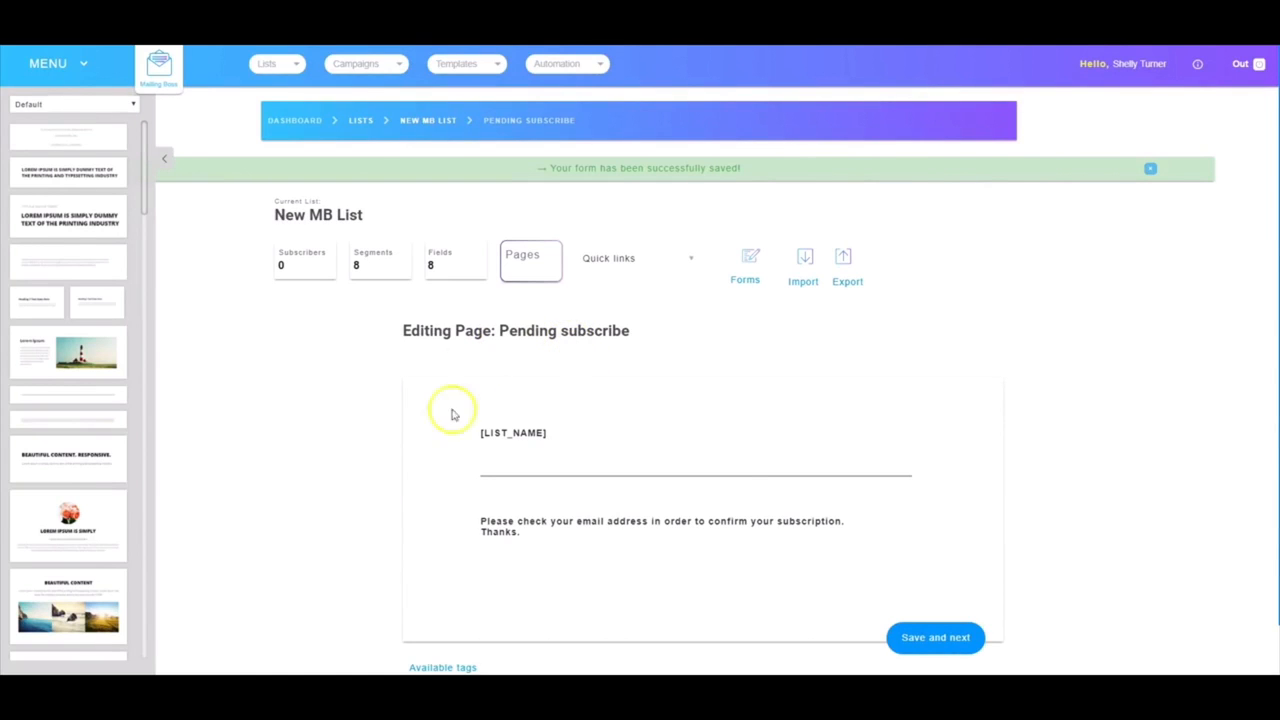
{"action": "left_click", "coordinate": [945, 637]}
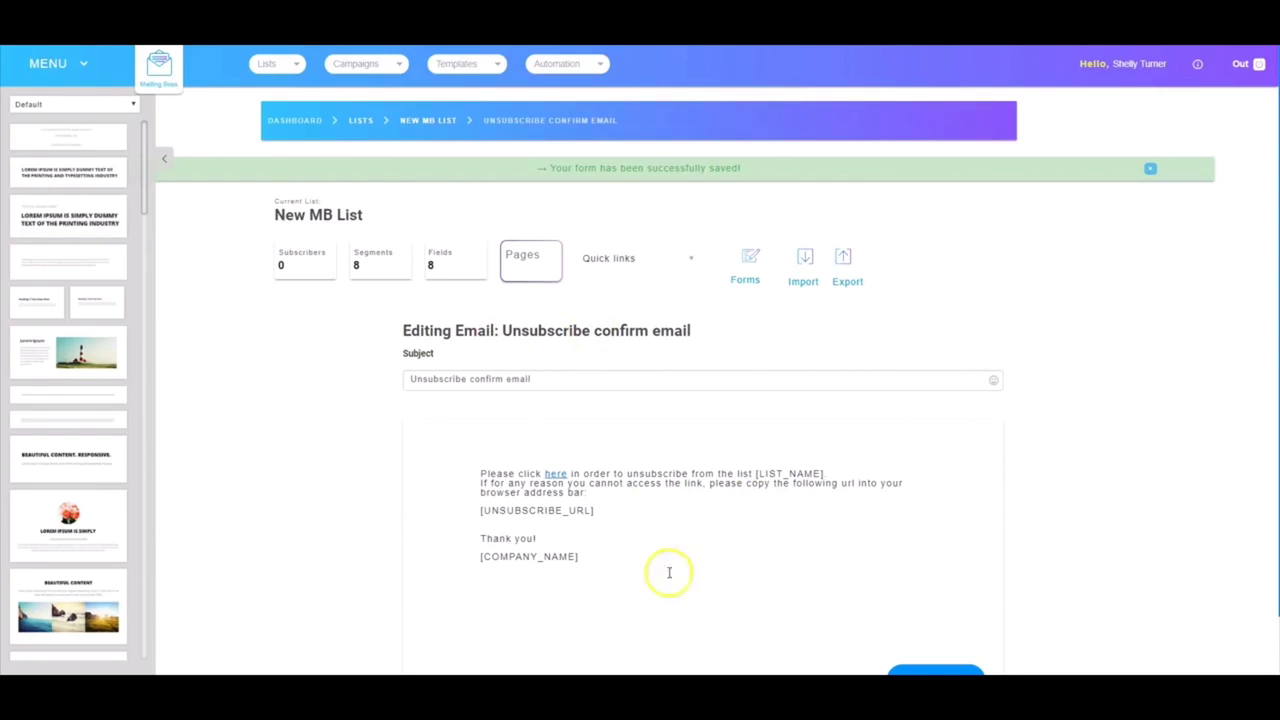
{"action": "scroll", "coordinate": [800, 540], "scroll_direction": "down", "scroll_amount": 1}
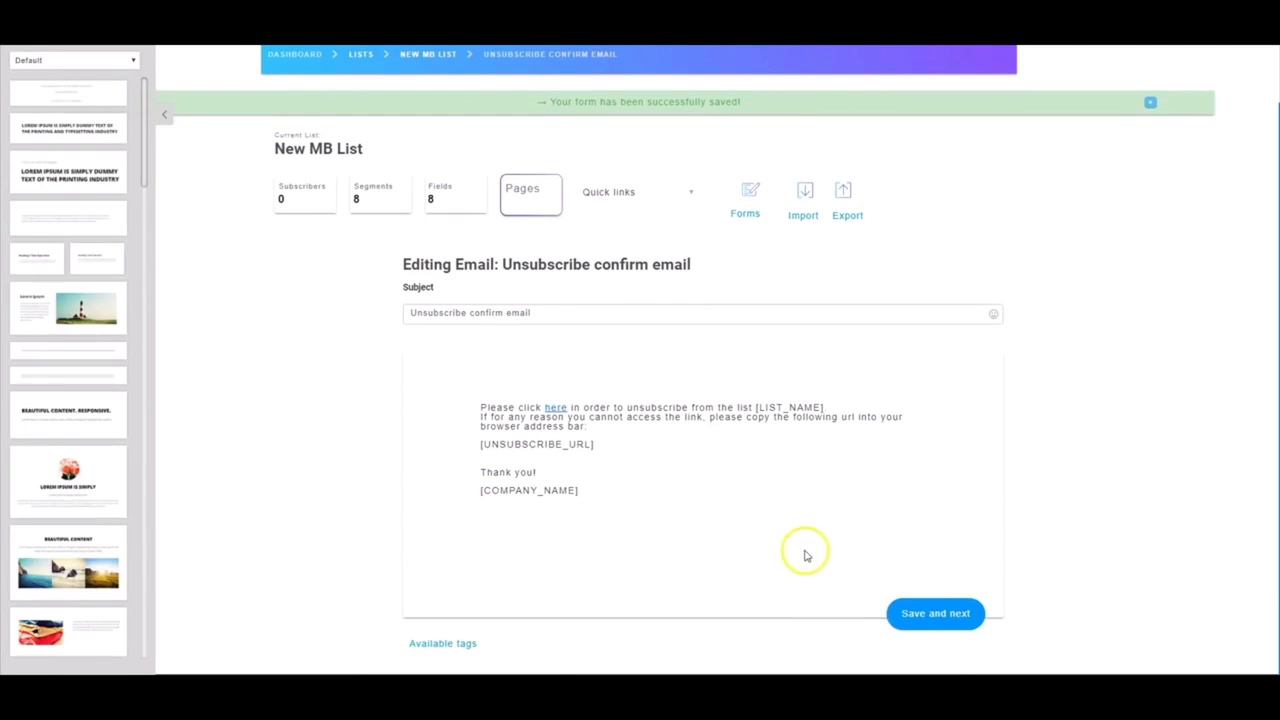
{"action": "left_click", "coordinate": [938, 612]}
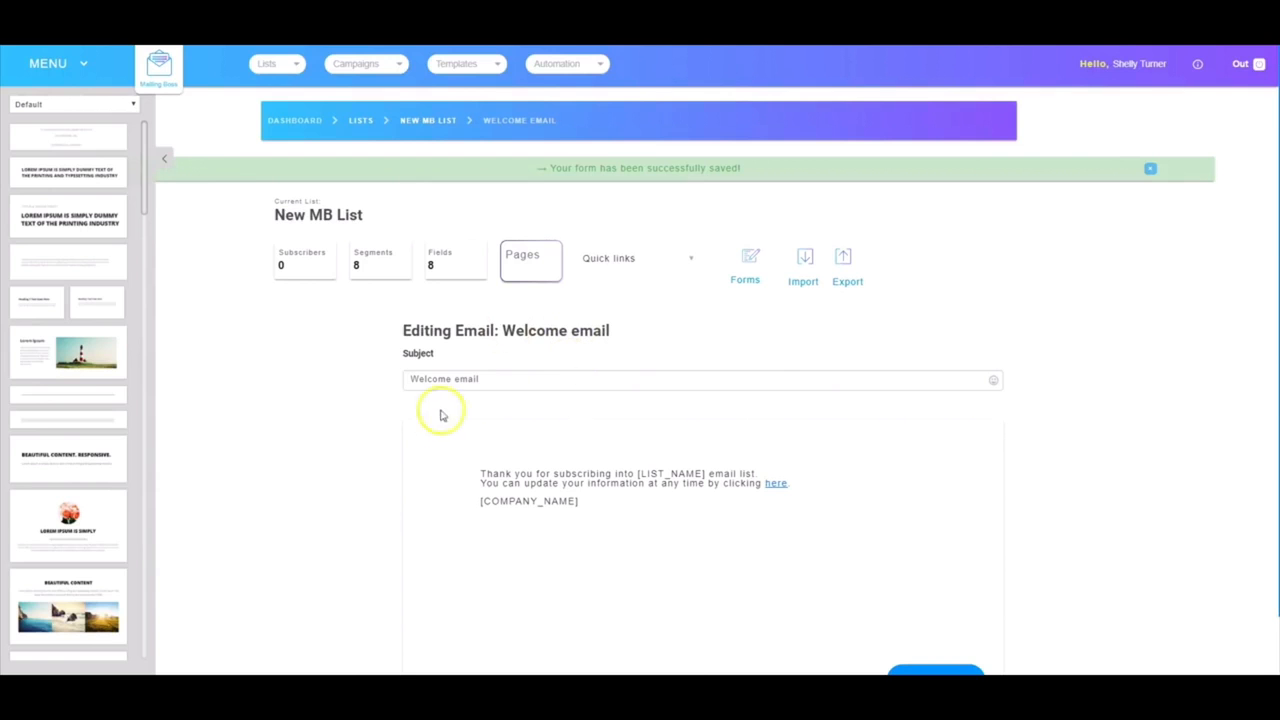
{"action": "scroll", "coordinate": [800, 585], "scroll_direction": "down", "scroll_amount": 1}
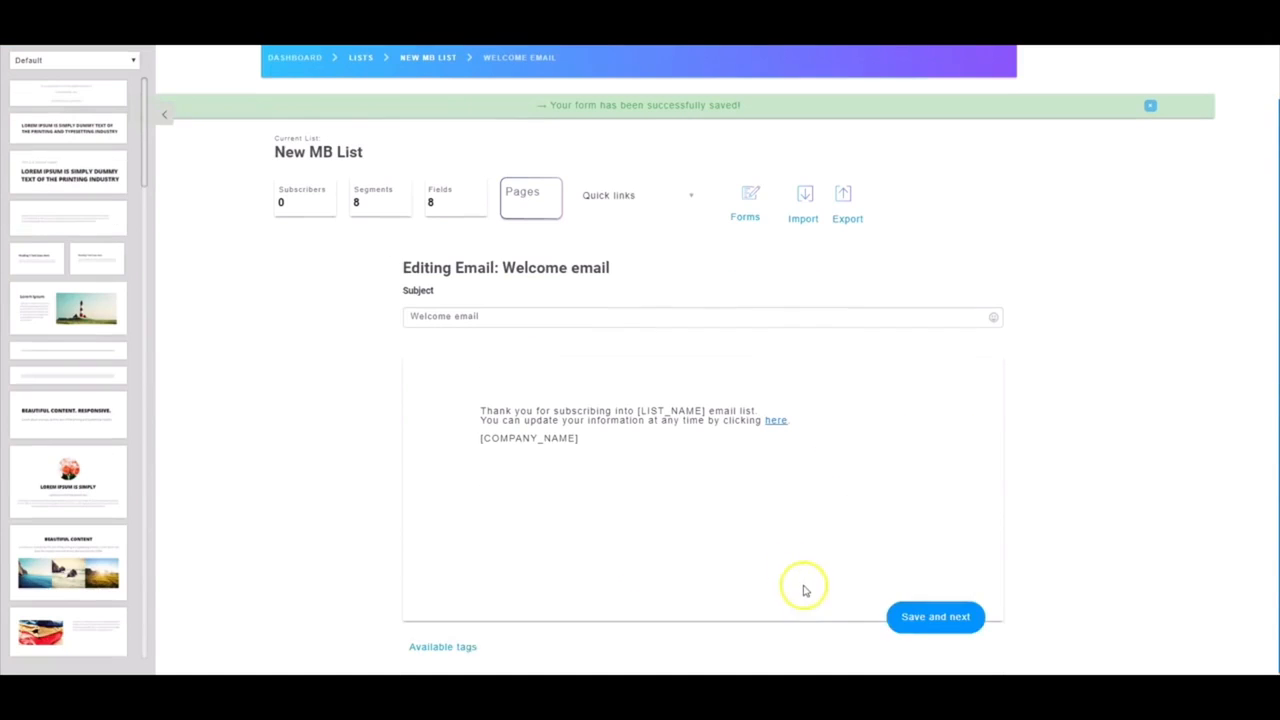
{"action": "left_click", "coordinate": [929, 613]}
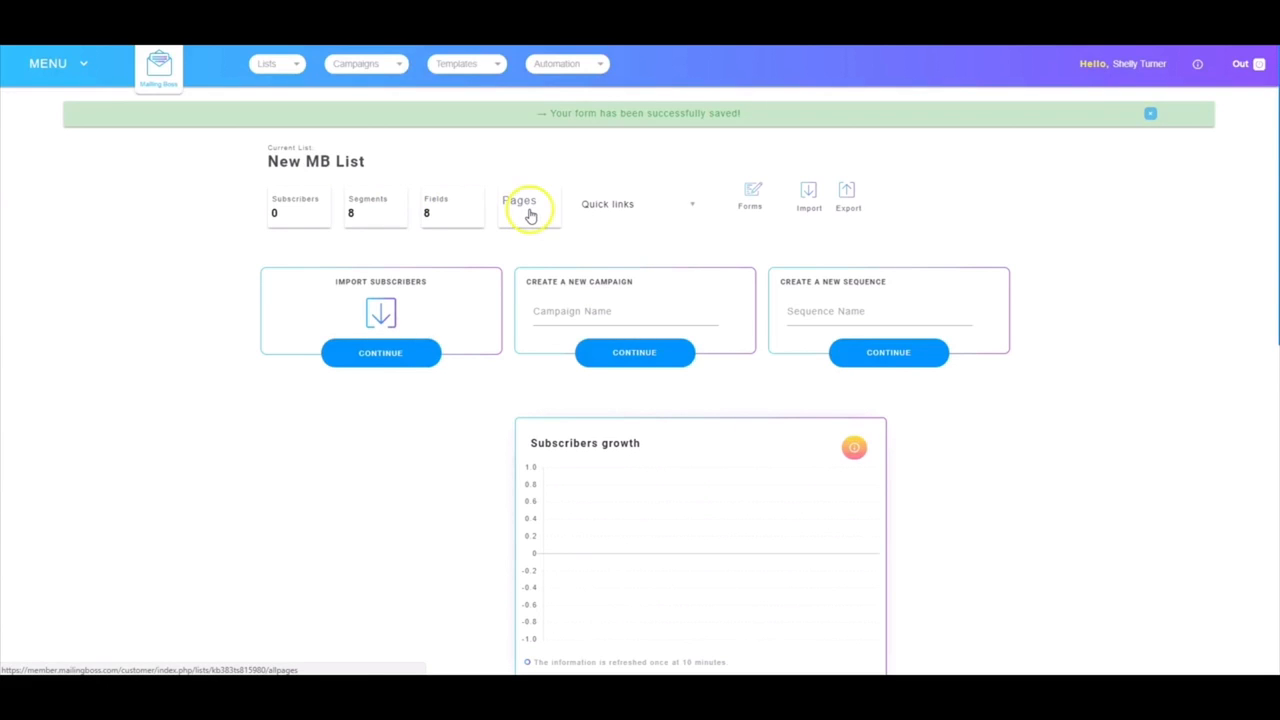
Review the list's quick links and overview charts, then dismiss the form-saved confirmation banner
{"action": "left_click", "coordinate": [627, 206]}
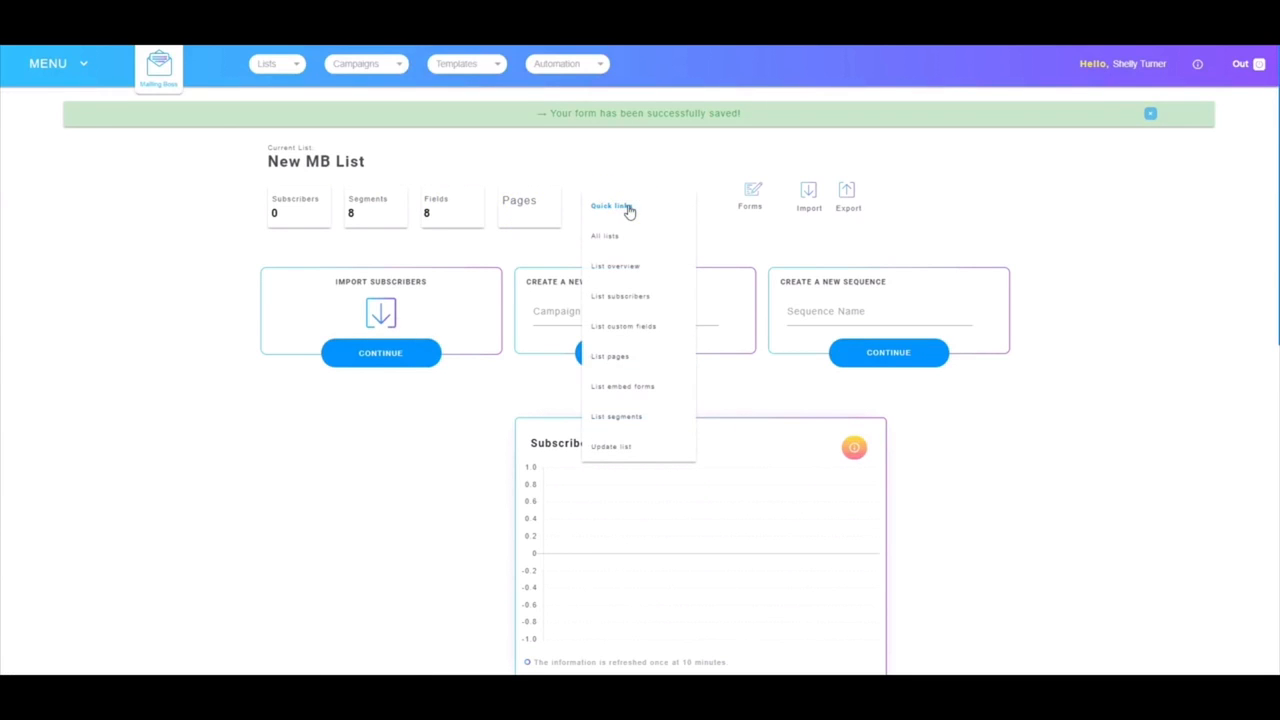
{"action": "left_click", "coordinate": [698, 164]}
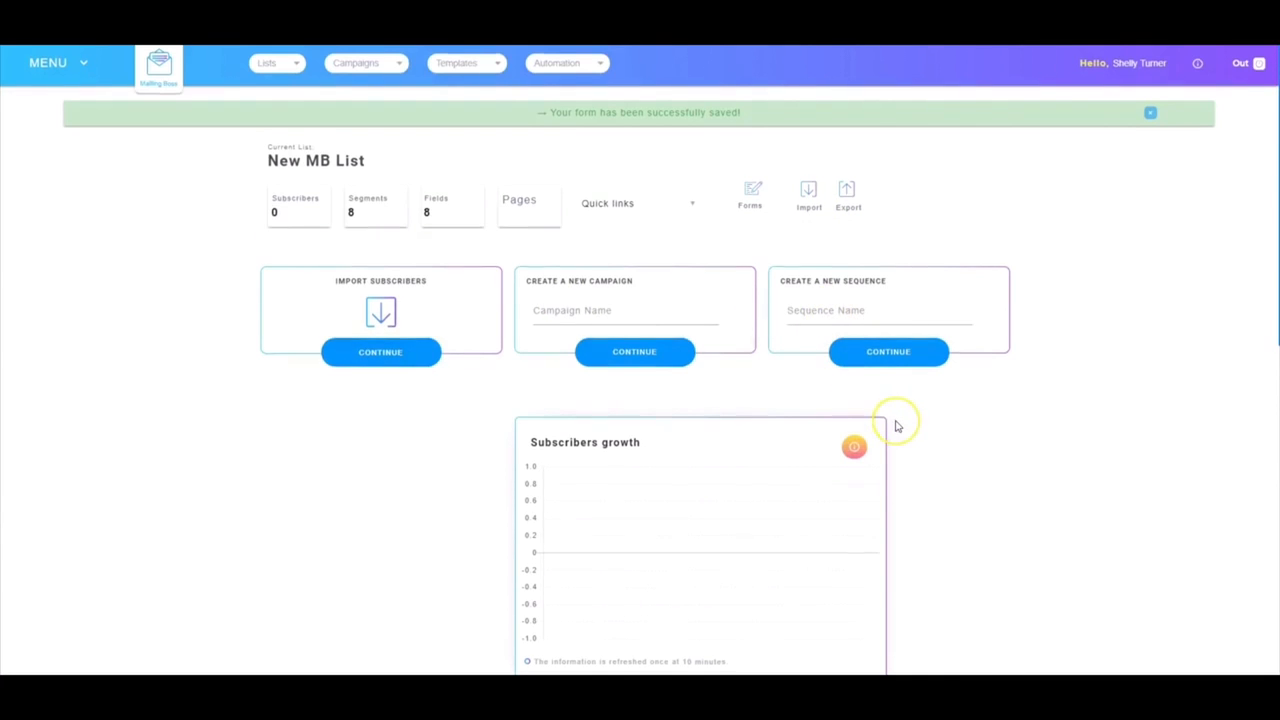
{"action": "scroll", "coordinate": [894, 420], "scroll_direction": "down", "scroll_amount": 2}
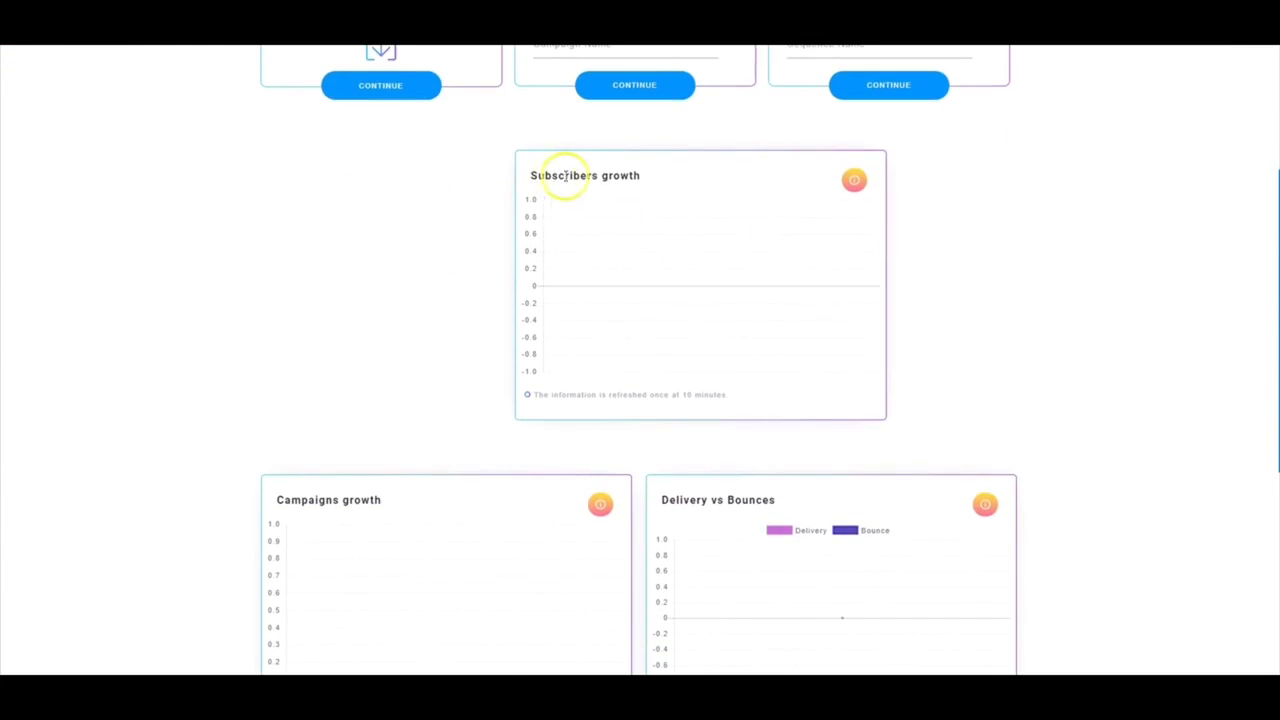
{"action": "scroll", "coordinate": [588, 437], "scroll_direction": "down", "scroll_amount": 2}
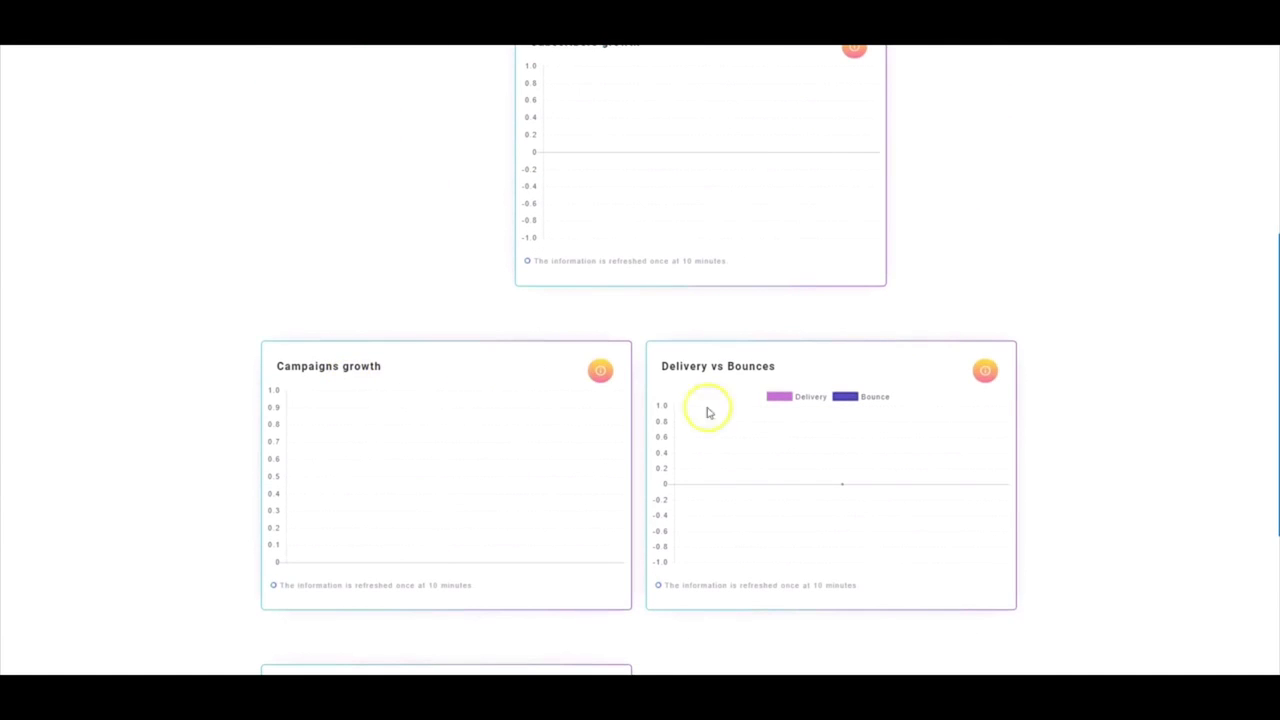
{"action": "scroll", "coordinate": [727, 458], "scroll_direction": "down", "scroll_amount": 1}
{"action": "scroll", "coordinate": [728, 455], "scroll_direction": "down", "scroll_amount": 2}
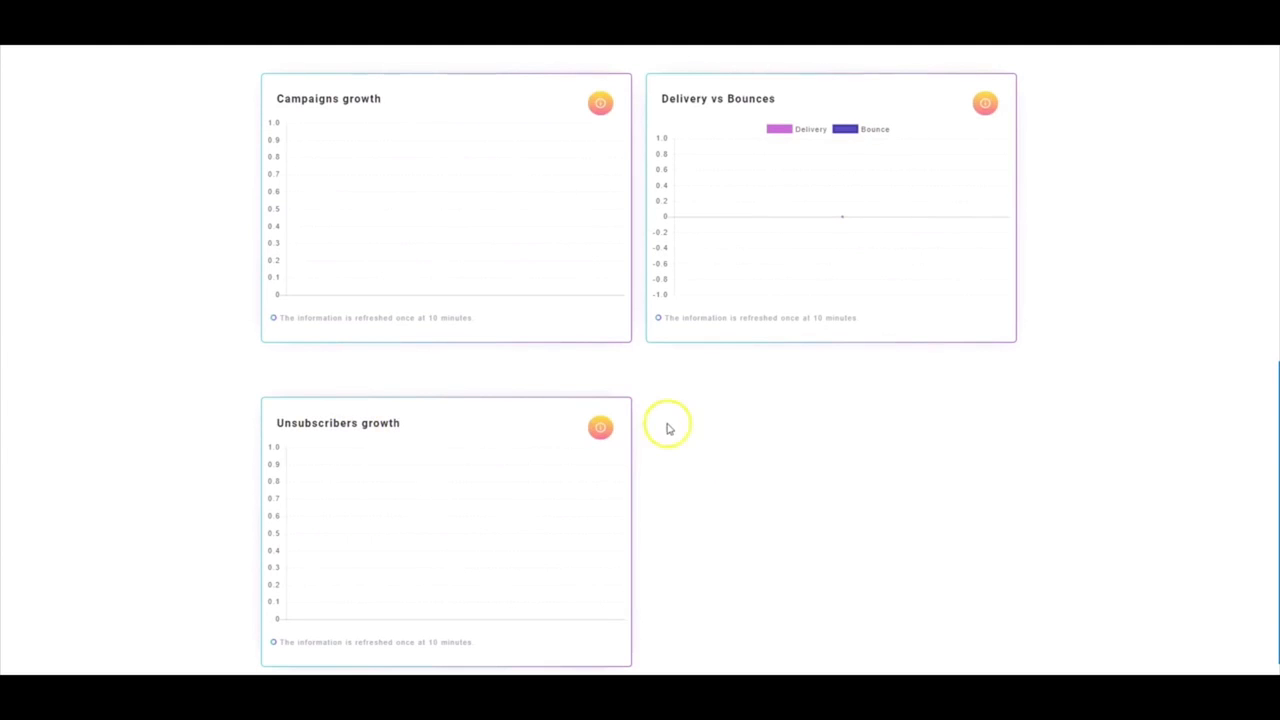
{"action": "scroll", "coordinate": [694, 429], "scroll_direction": "up", "scroll_amount": 8}
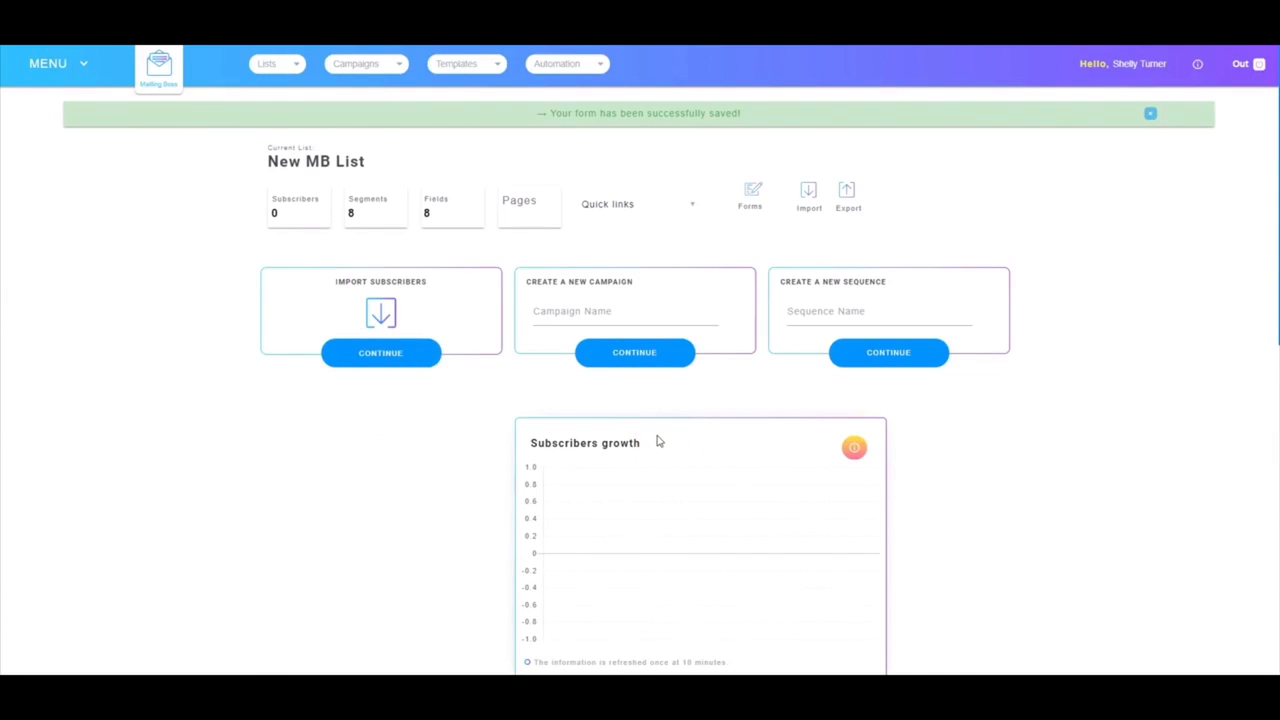
{"action": "left_click", "coordinate": [576, 391]}
{"action": "left_click", "coordinate": [463, 235]}
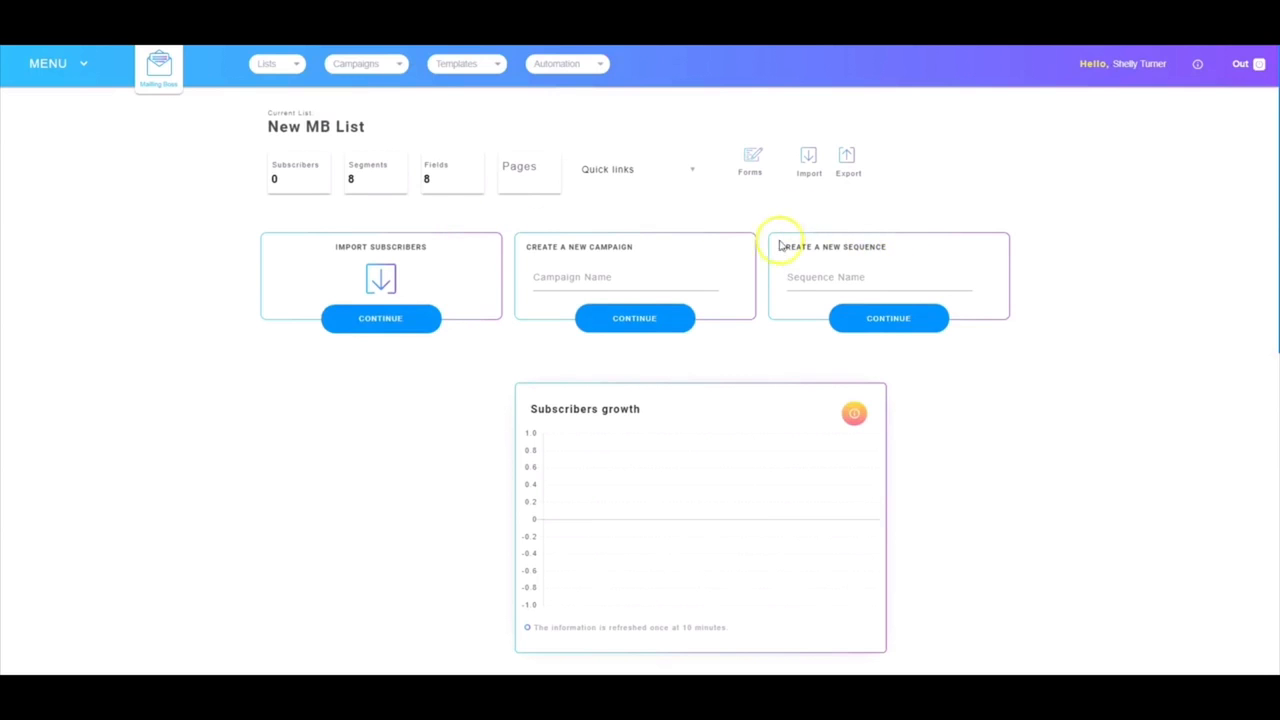
Create the sequence 'MB First Sequence' on New MB List and save it
{"action": "left_click", "coordinate": [815, 277]}
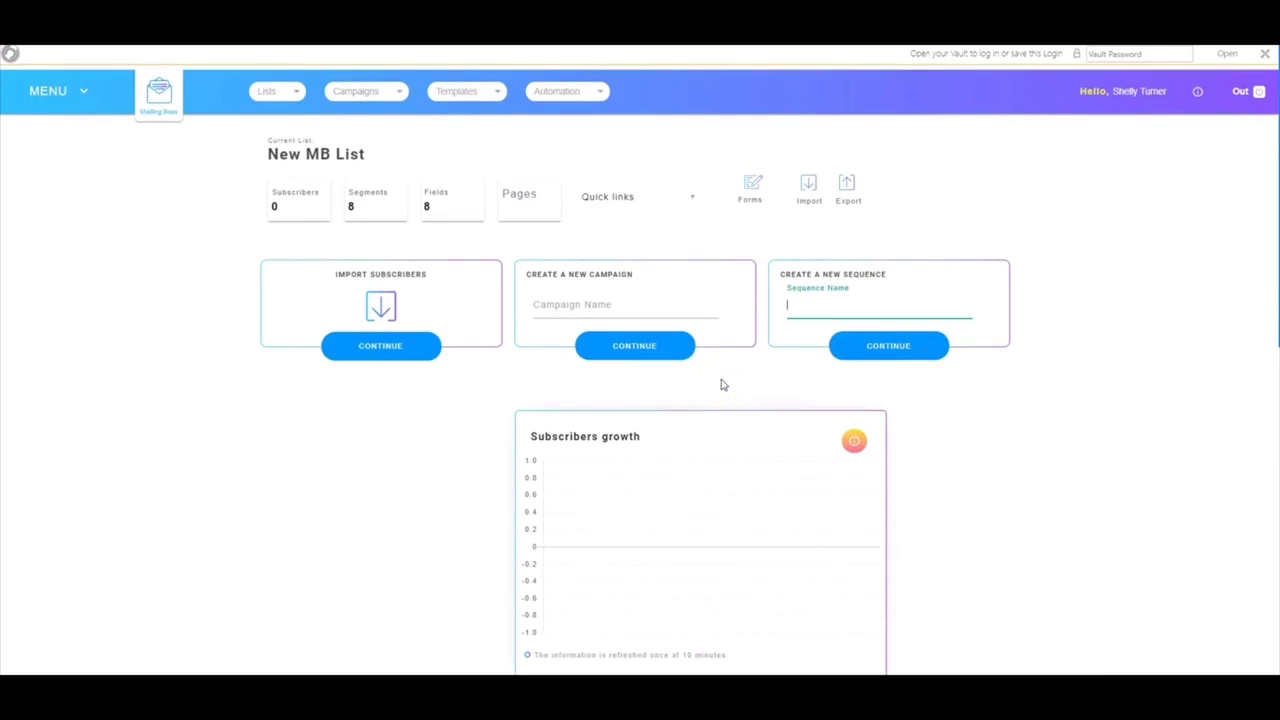
{"action": "type", "text": "MB First Sequence"}
{"action": "left_click", "coordinate": [888, 346]}
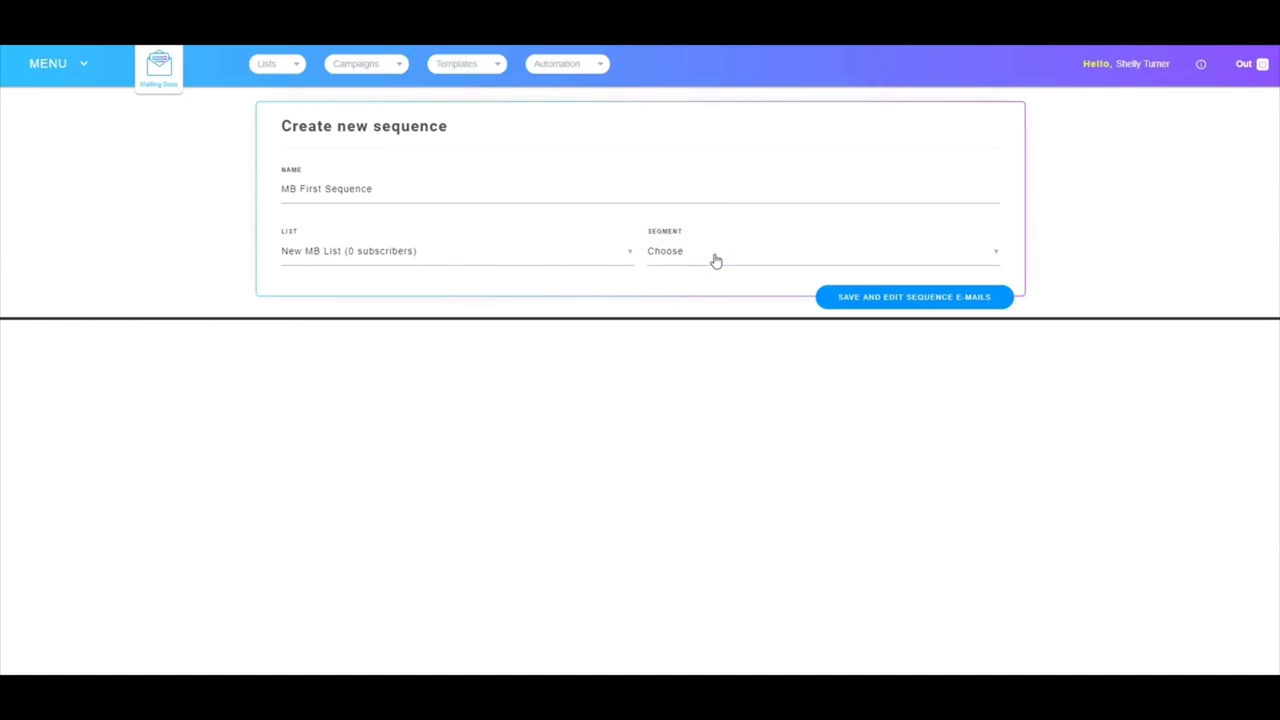
{"action": "left_click", "coordinate": [870, 297]}
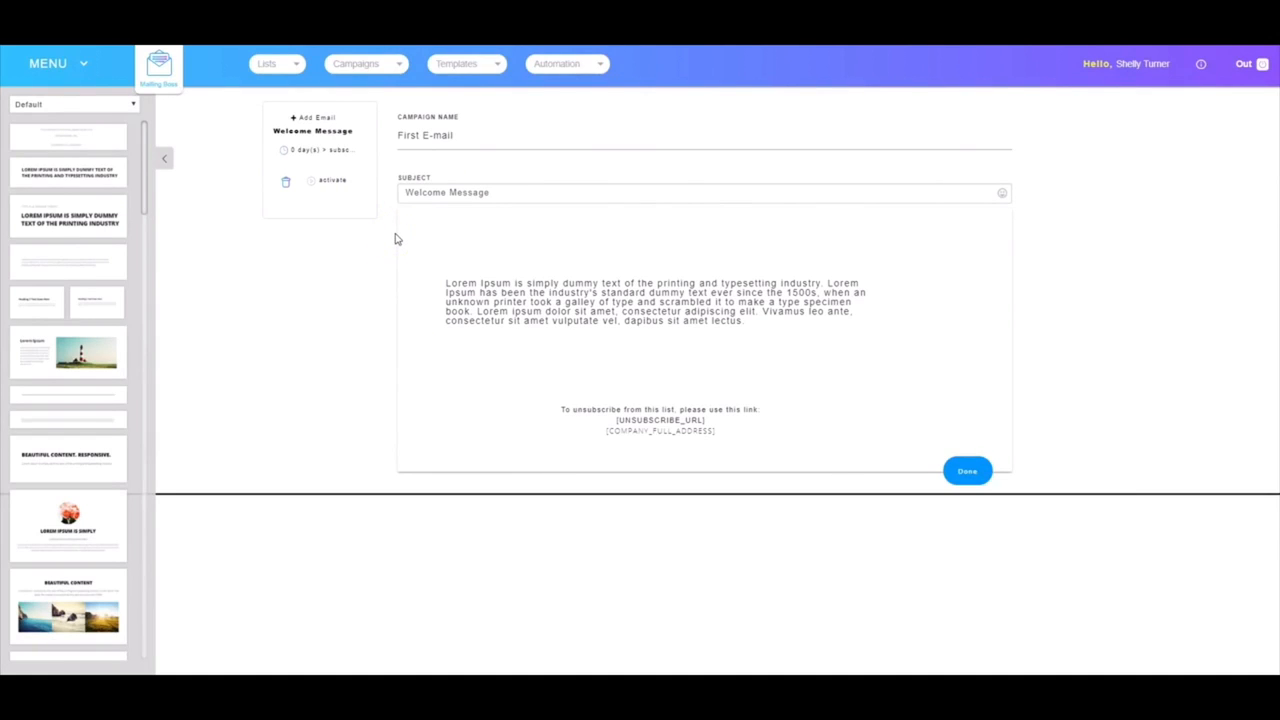
Add a Sequence Message email to MB First Sequence, leaving its day timing unchanged
{"action": "left_click", "coordinate": [318, 117]}
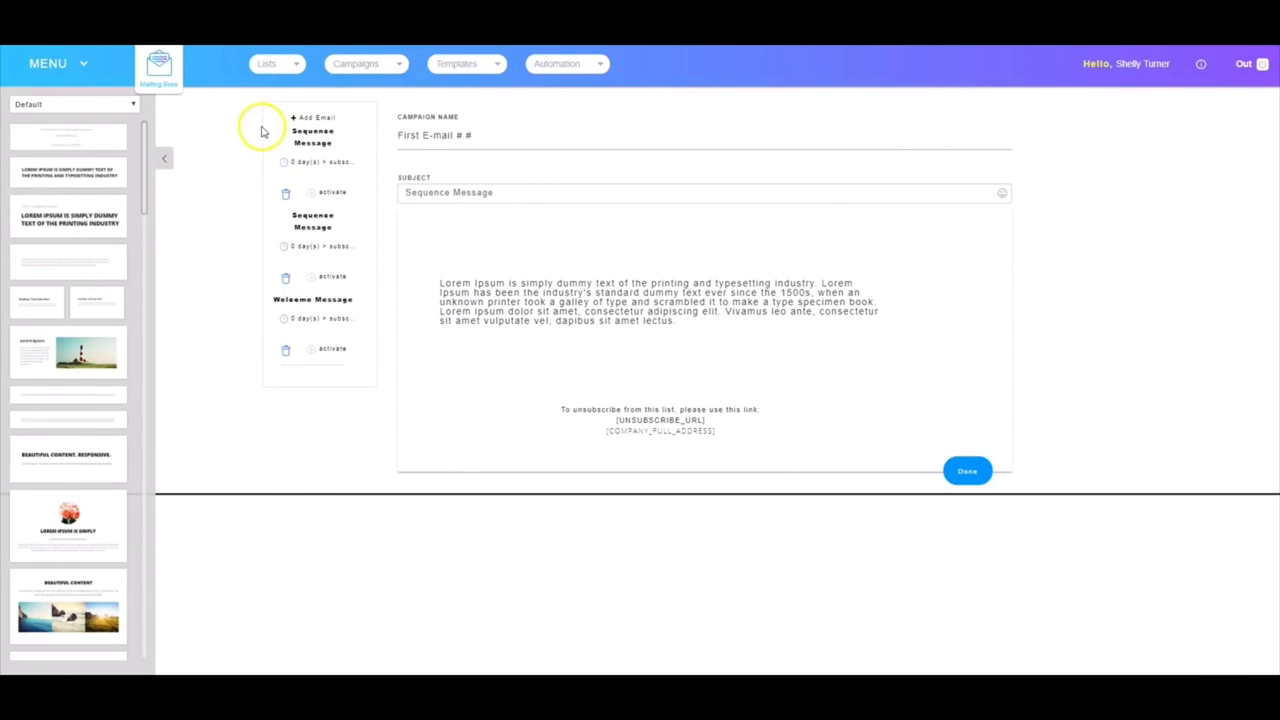
{"action": "left_click", "coordinate": [304, 162]}
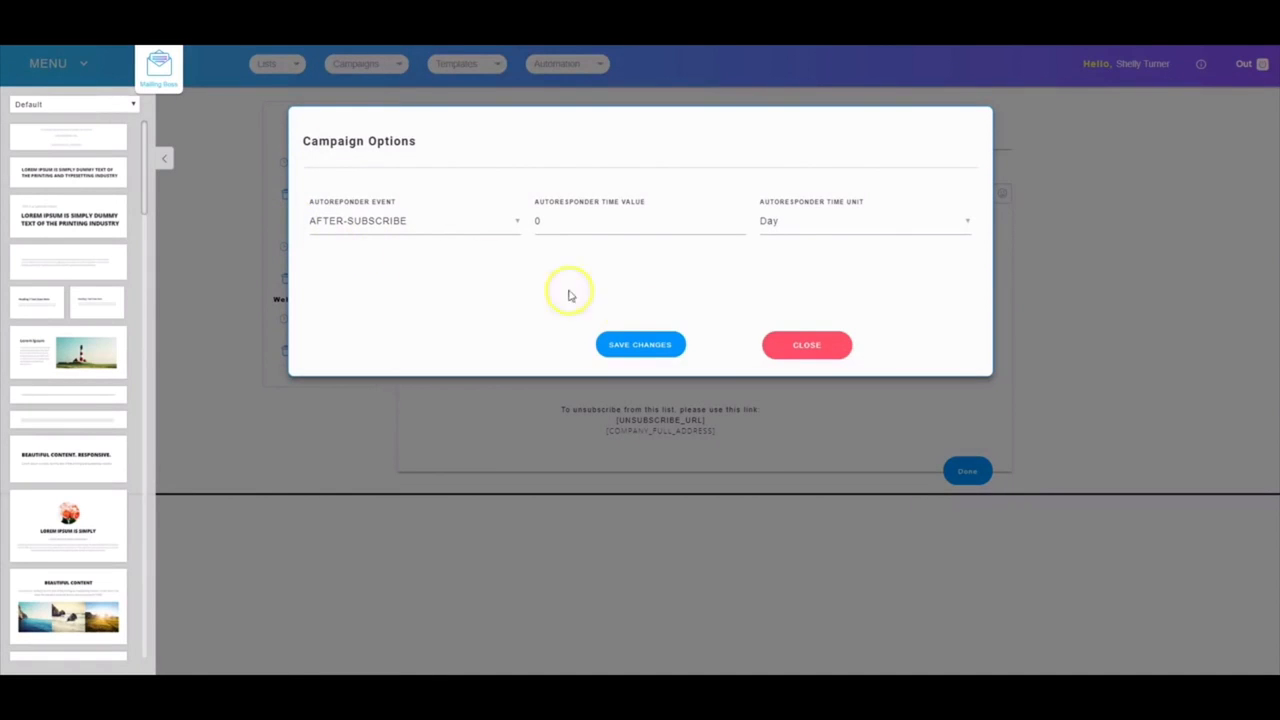
{"action": "left_click", "coordinate": [806, 344]}
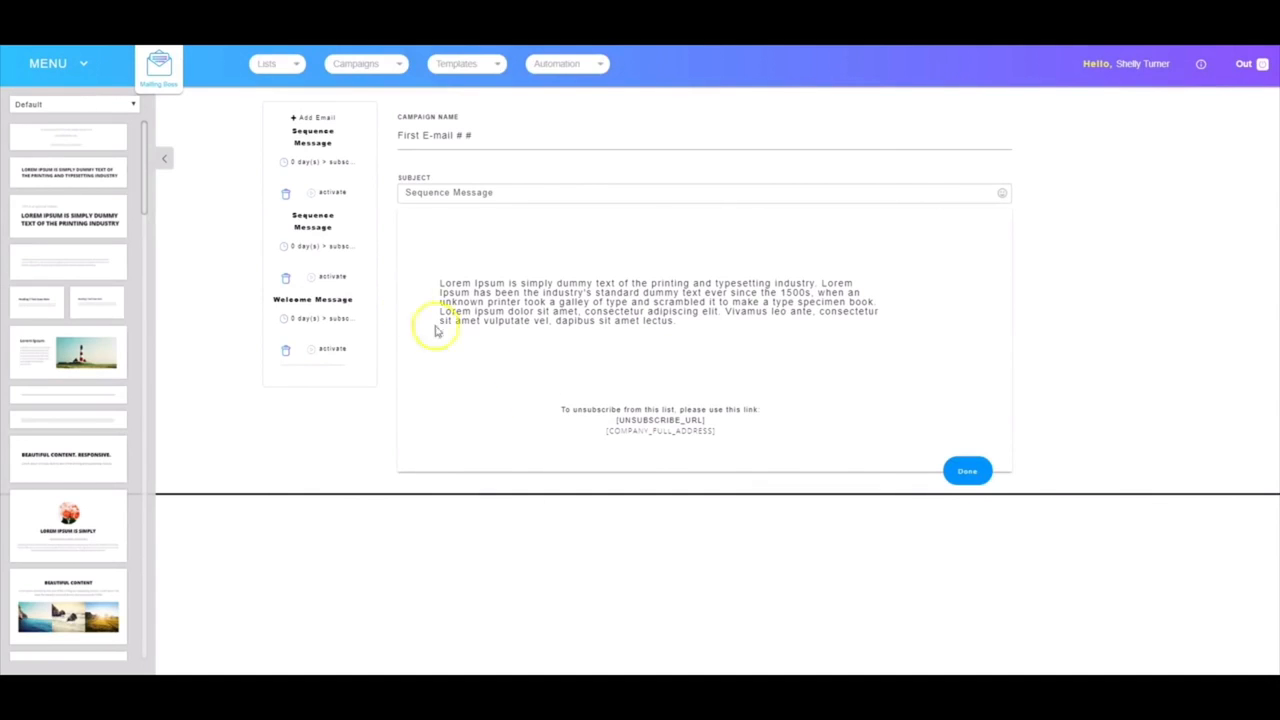
Activate both Sequence Message emails and the Welcome Message email
{"action": "left_click", "coordinate": [333, 194]}
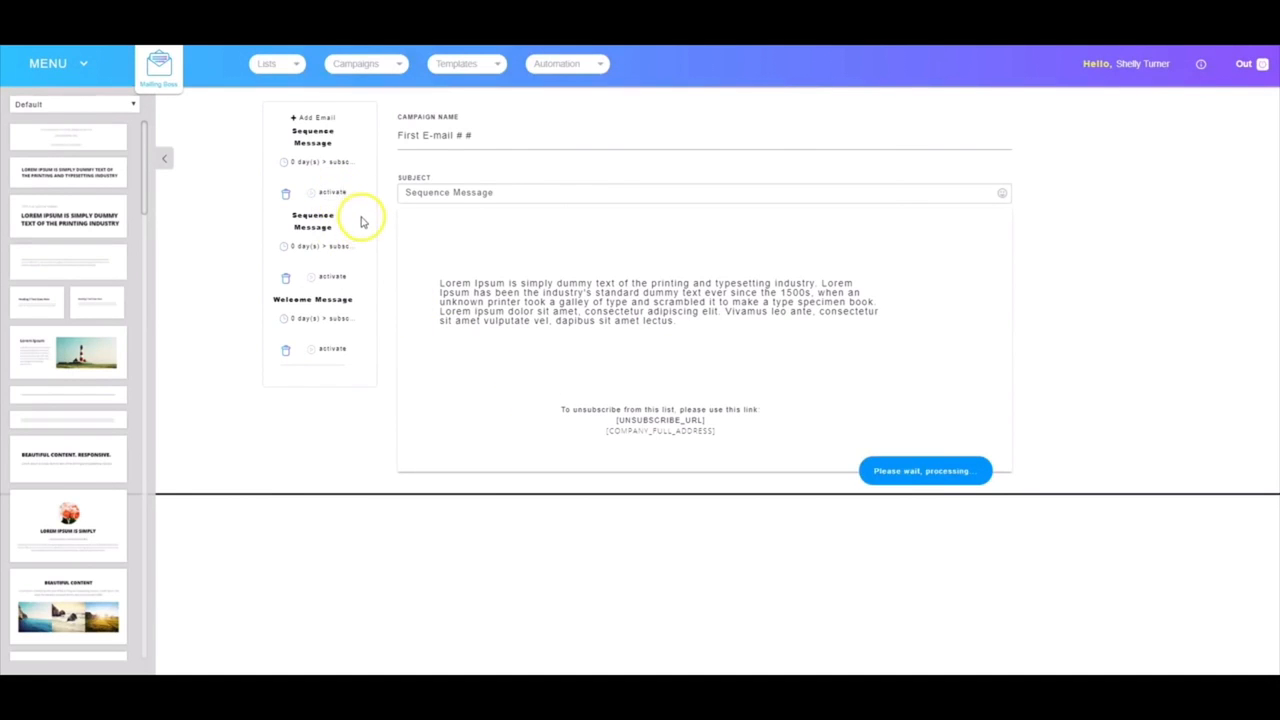
{"action": "left_click", "coordinate": [333, 277]}
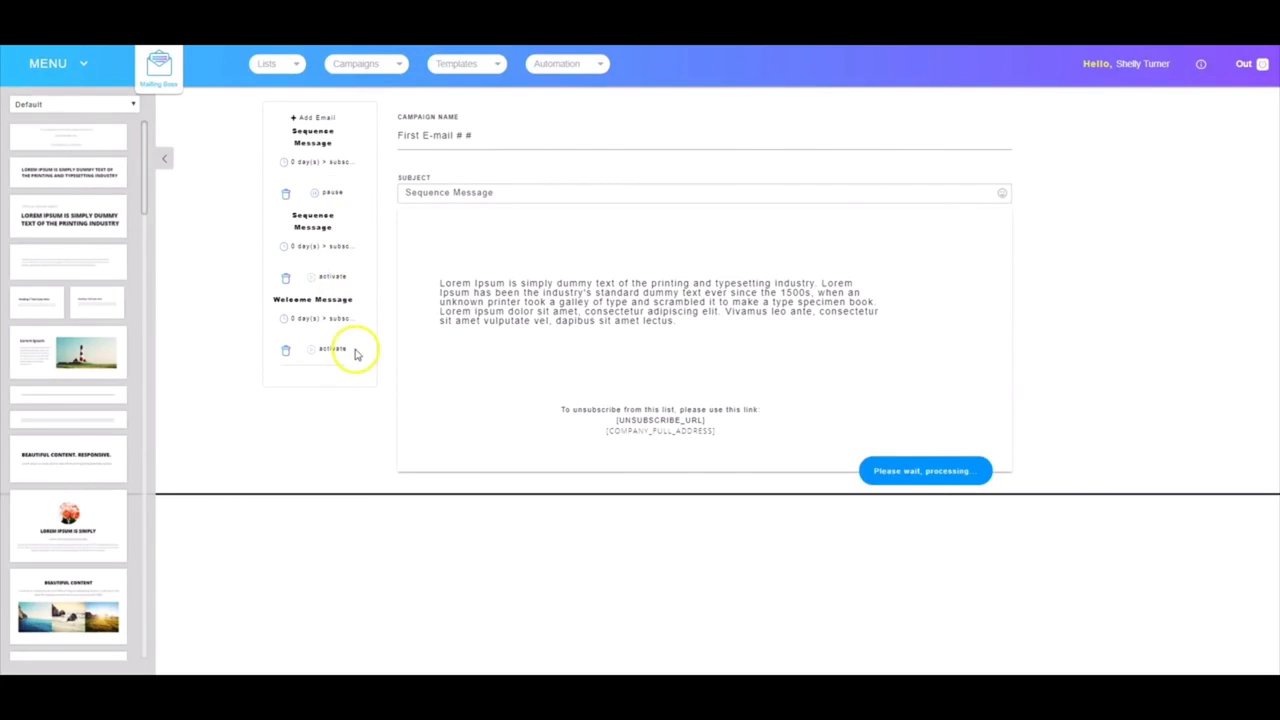
{"action": "left_click", "coordinate": [330, 349]}
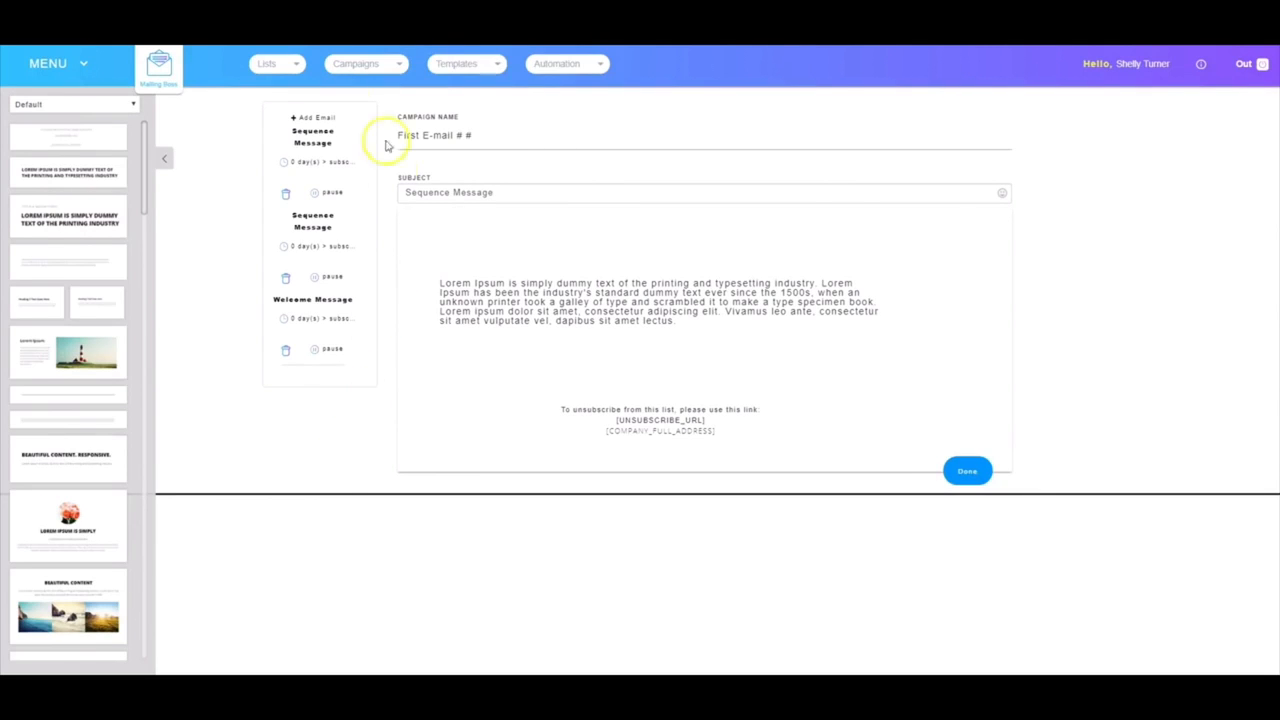
Save MB First Sequence's emails and return to the main dashboard
{"action": "left_click", "coordinate": [967, 471]}
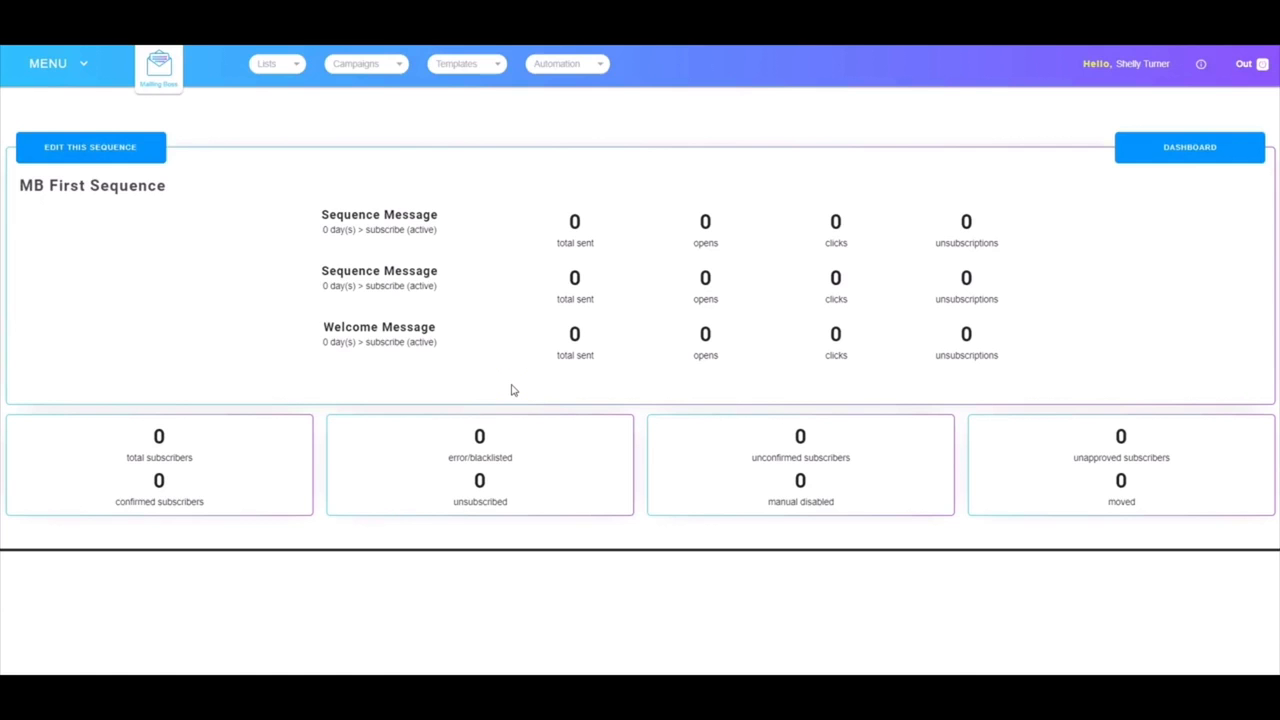
{"action": "left_click", "coordinate": [1175, 148]}
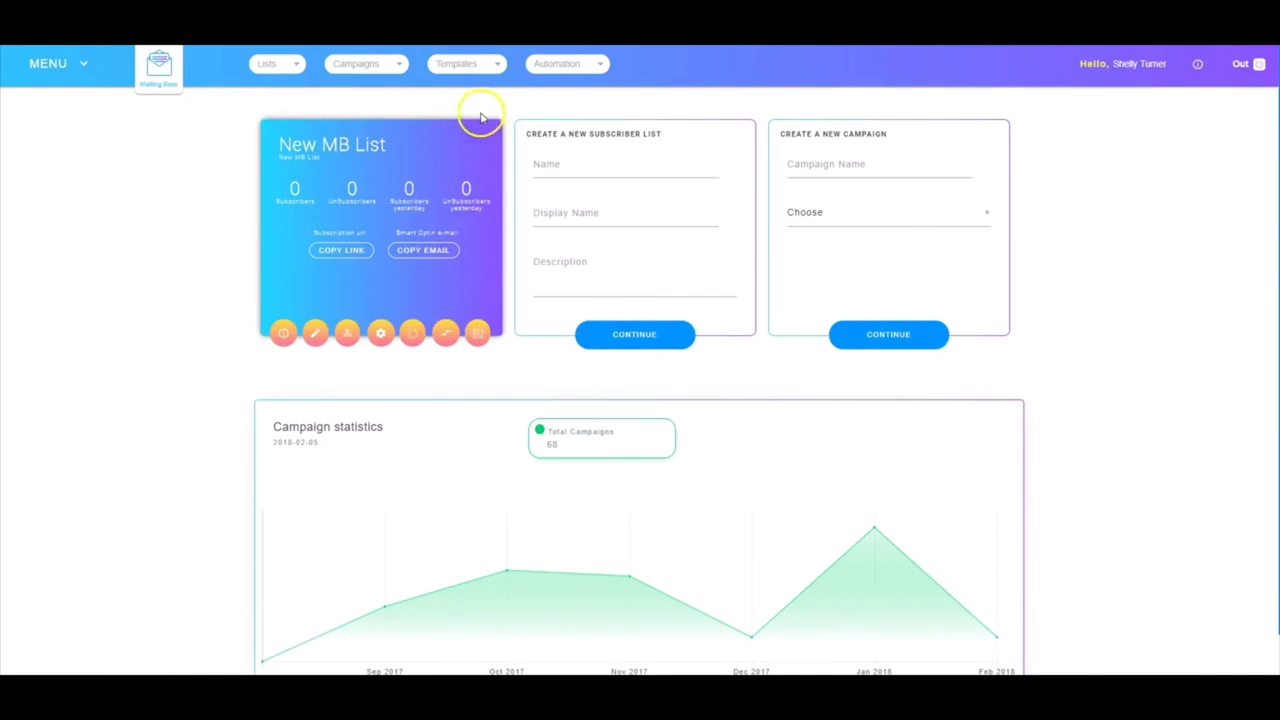
{"action": "left_click", "coordinate": [282, 335]}
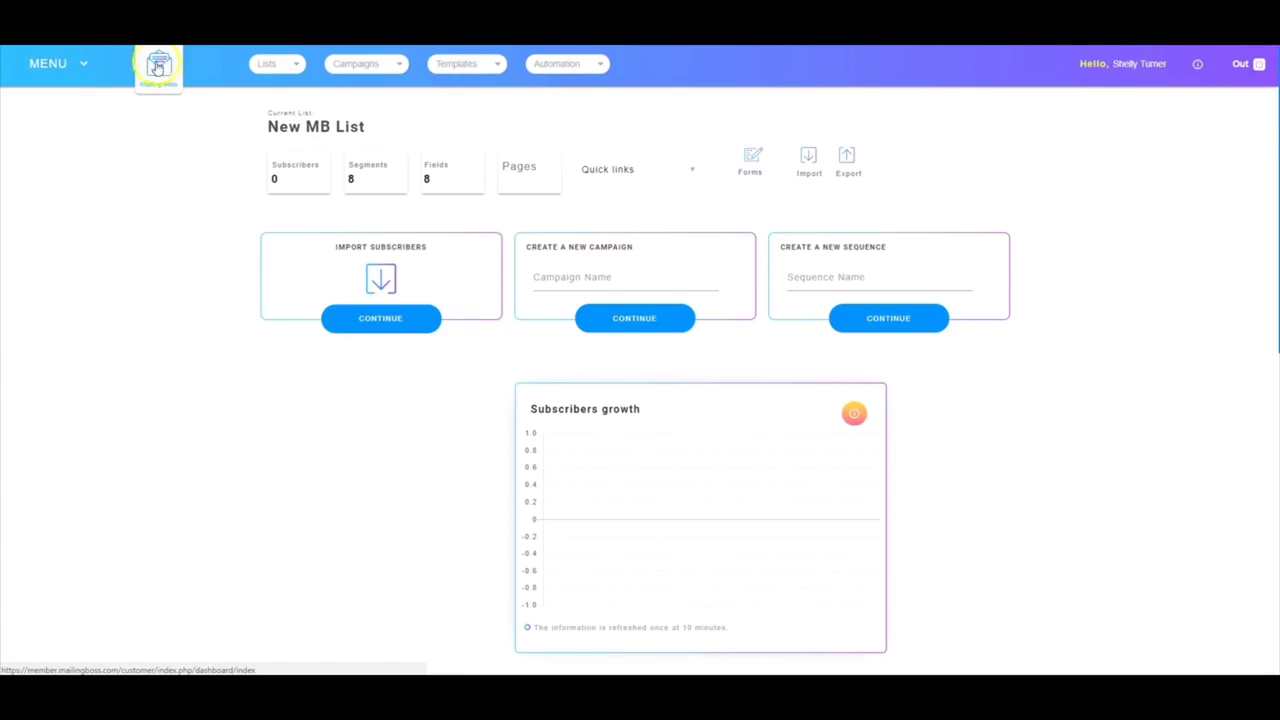
{"action": "left_click", "coordinate": [157, 71]}
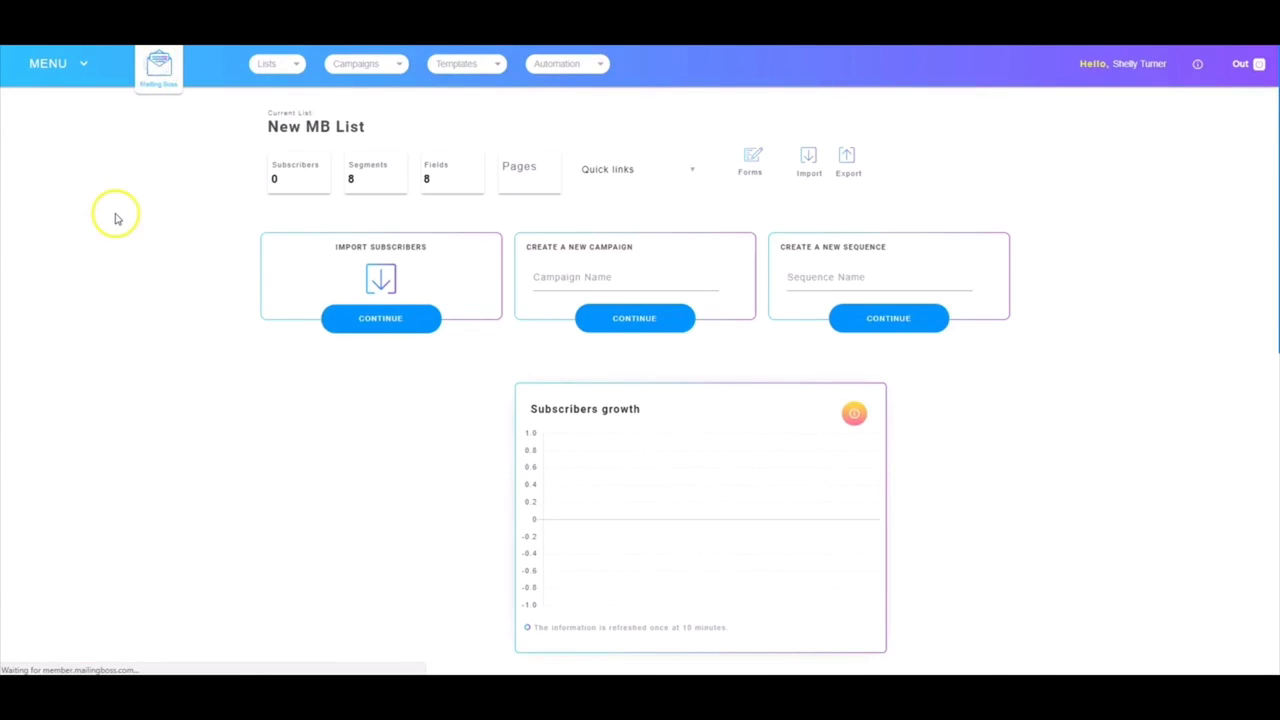